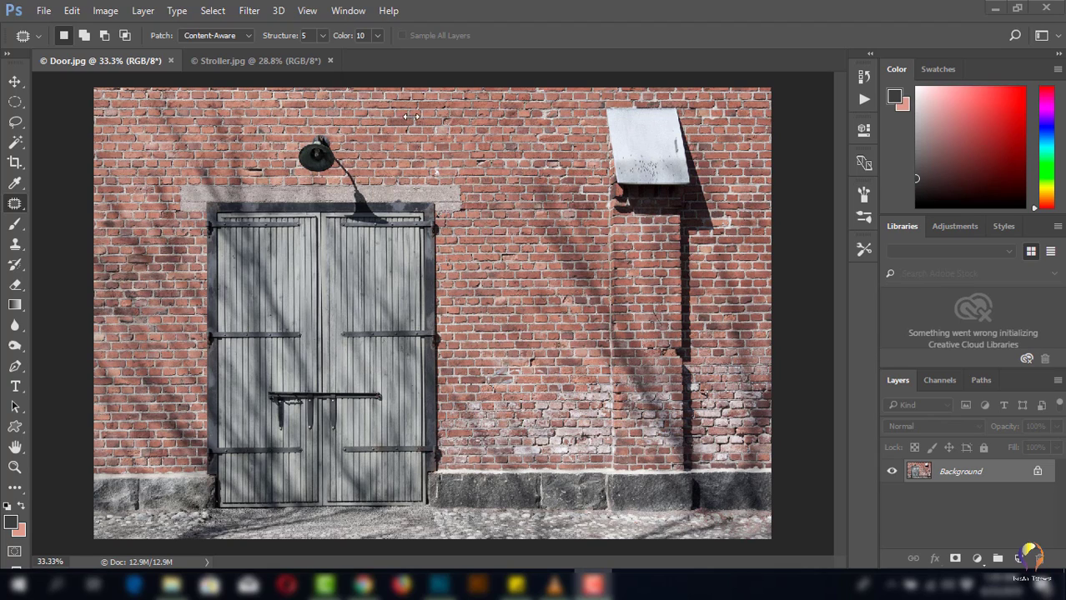
# - Lasso around the wall lamp and its arm above the door
pyautogui.rightClick(20, 208)
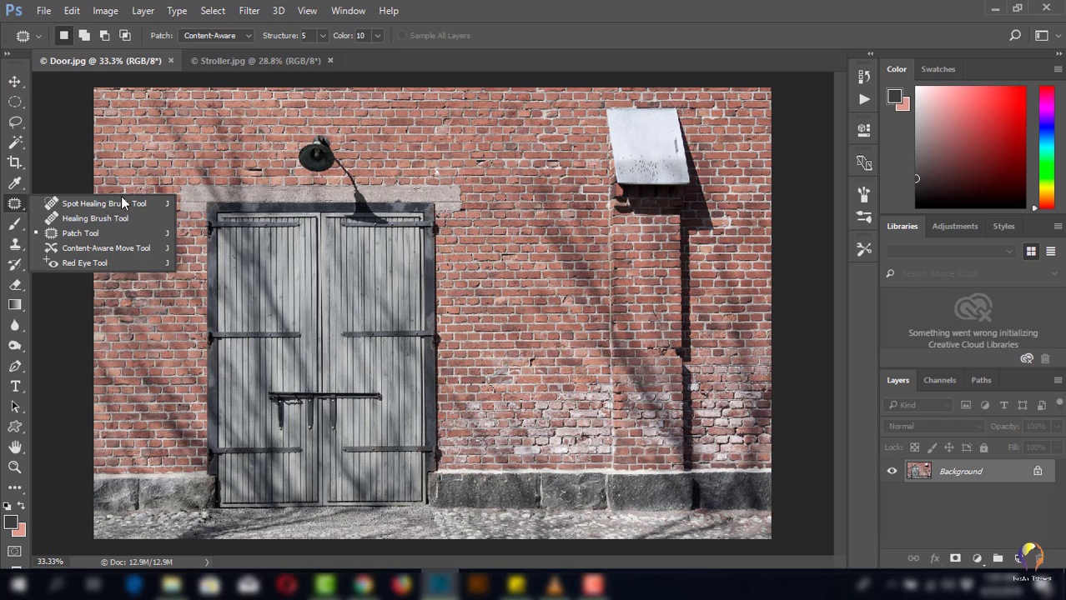
pyautogui.click(80, 233)
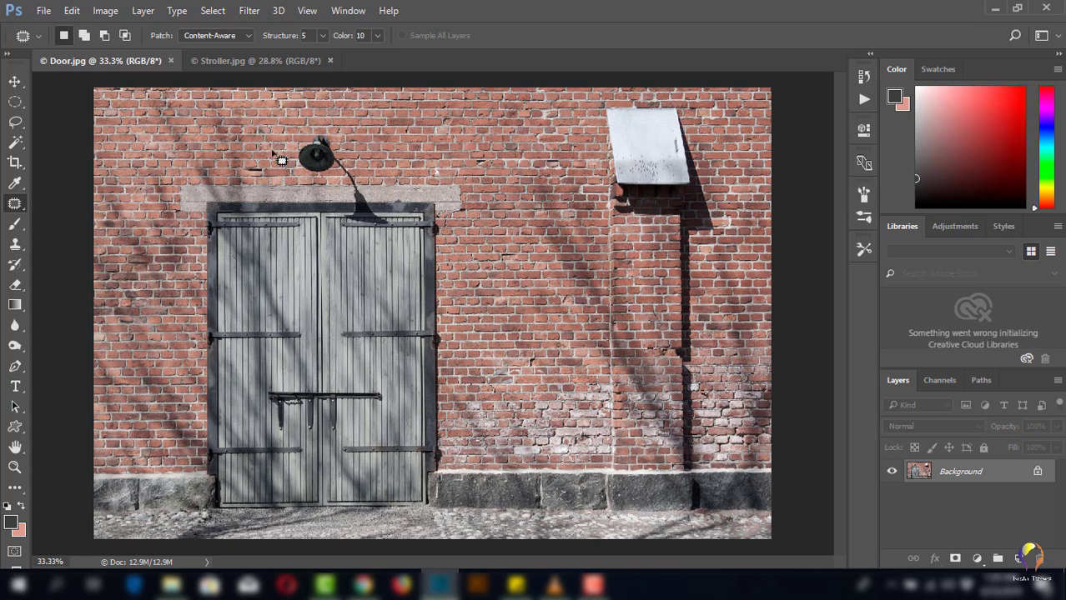
pyautogui.click(17, 123)
pyautogui.click(20, 127)
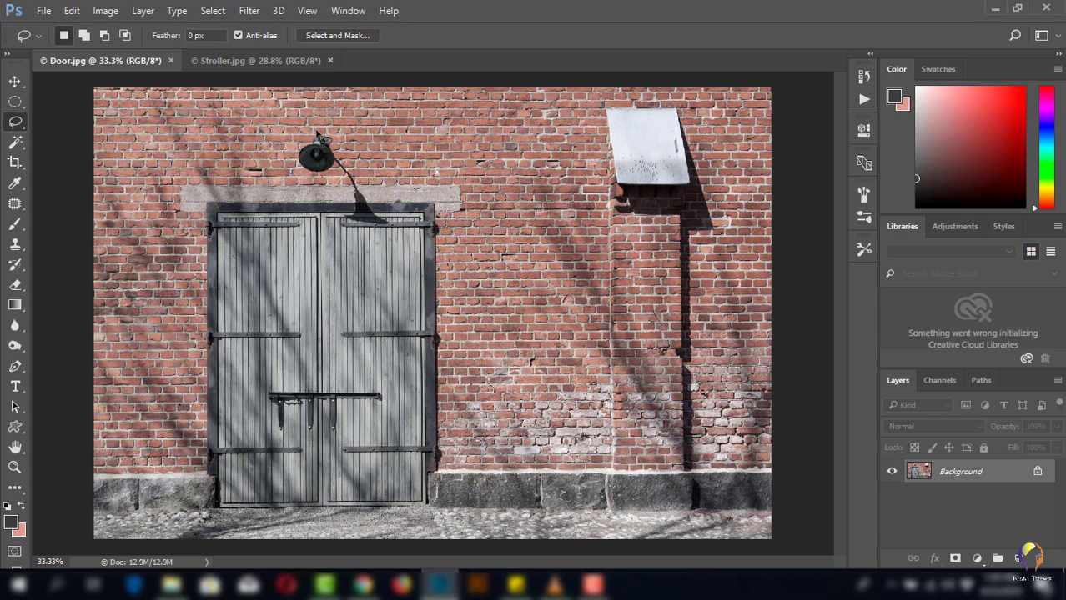
pyautogui.moveTo(310, 135); pyautogui.dragTo(294, 155)
pyautogui.moveTo(343, 223); pyautogui.dragTo(392, 226)
pyautogui.moveTo(311, 130); pyautogui.dragTo(312, 132)
# - Content-Aware fill the lamp selection with brickwork, then deselect
pyautogui.click(71, 11)
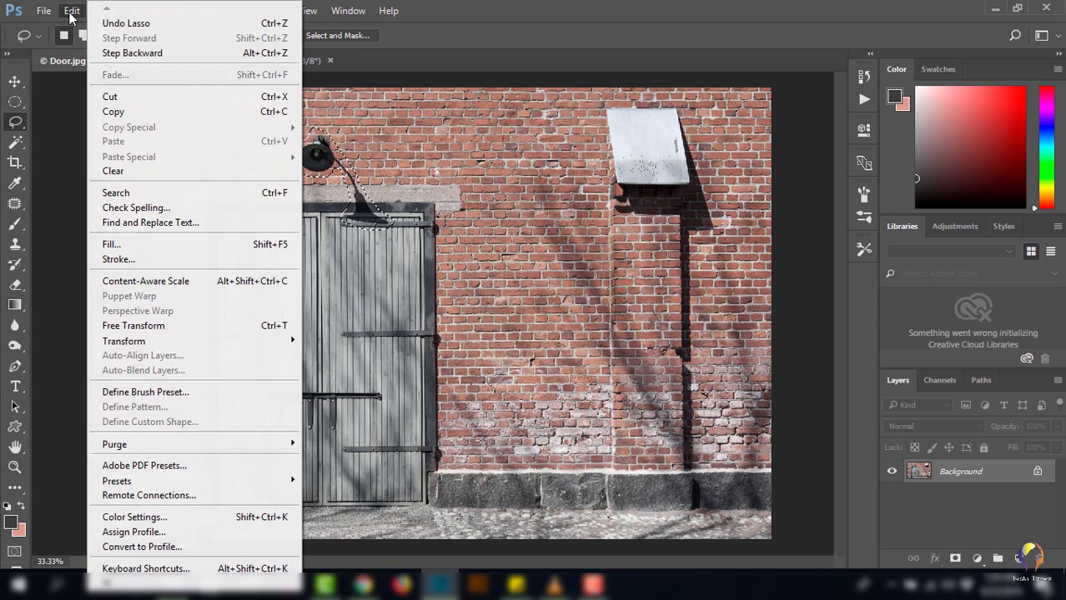
pyautogui.click(160, 244)
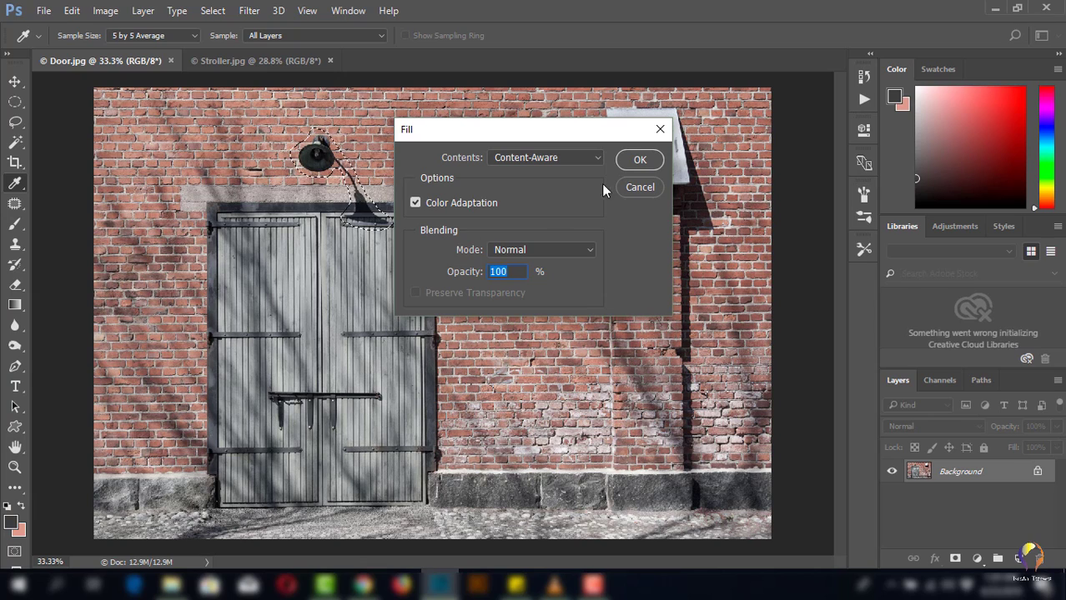
pyautogui.click(595, 157)
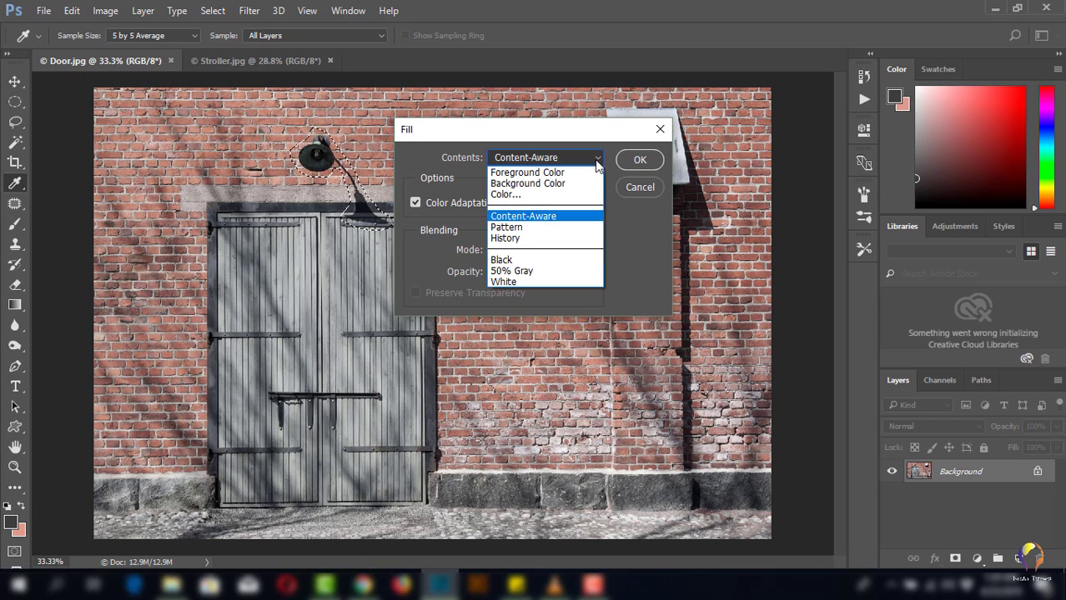
pyautogui.click(542, 218)
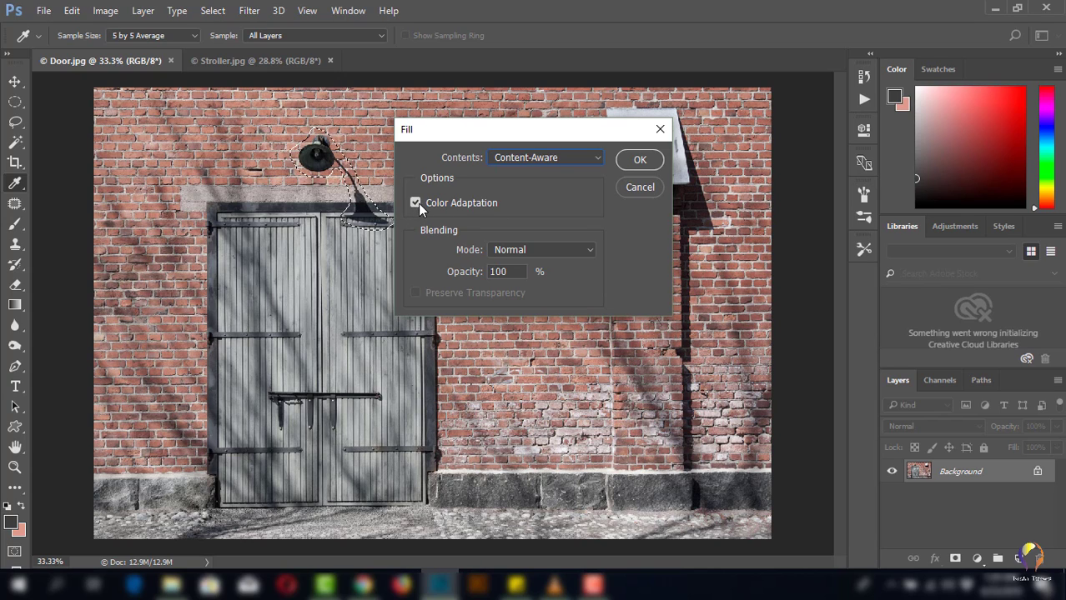
pyautogui.click(639, 161)
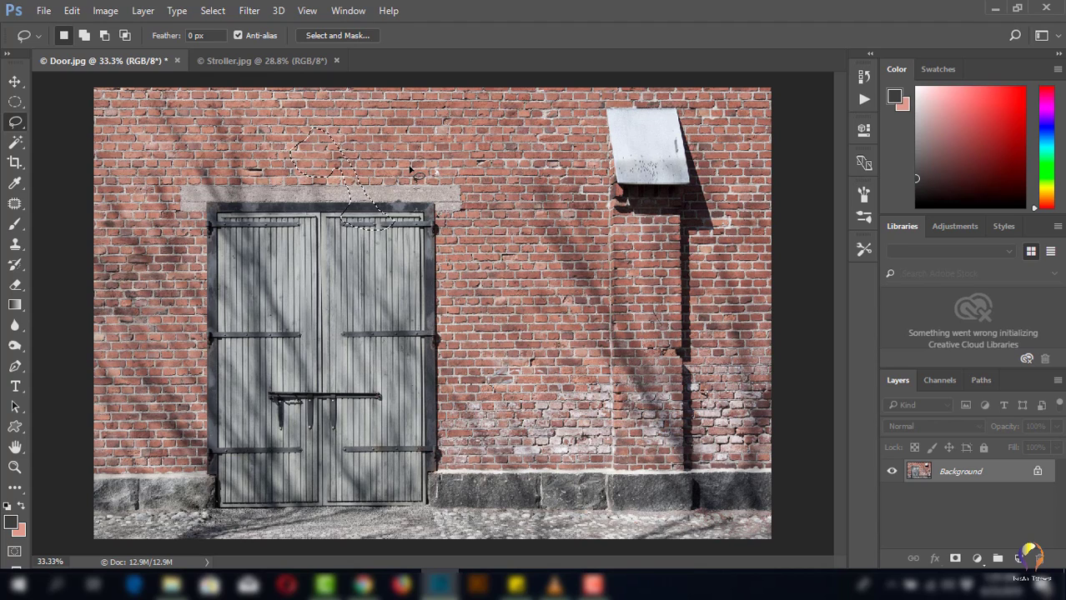
pyautogui.click(308, 156)
# - Lasso the white sign with its upper shadow and Content-Aware fill it with brickwork
pyautogui.moveTo(606, 104); pyautogui.dragTo(692, 106)
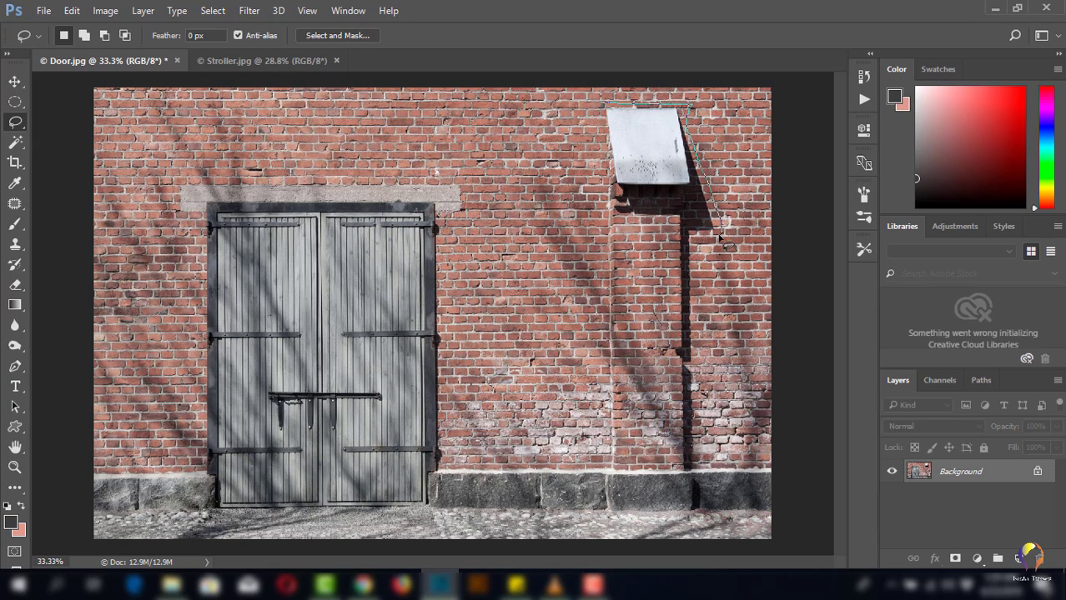
pyautogui.moveTo(719, 237)
pyautogui.mouseDown()
pyautogui.moveTo(676, 239)
pyautogui.moveTo(672, 226)
pyautogui.moveTo(607, 220)
pyautogui.moveTo(606, 106)
pyautogui.mouseUp()
pyautogui.click(72, 10)
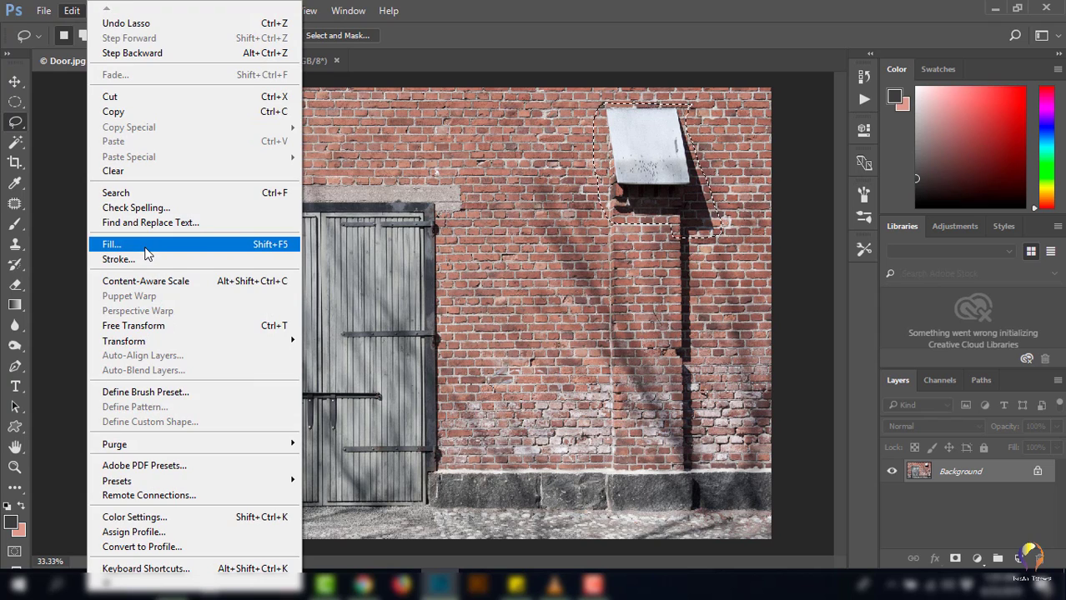
pyautogui.click(111, 245)
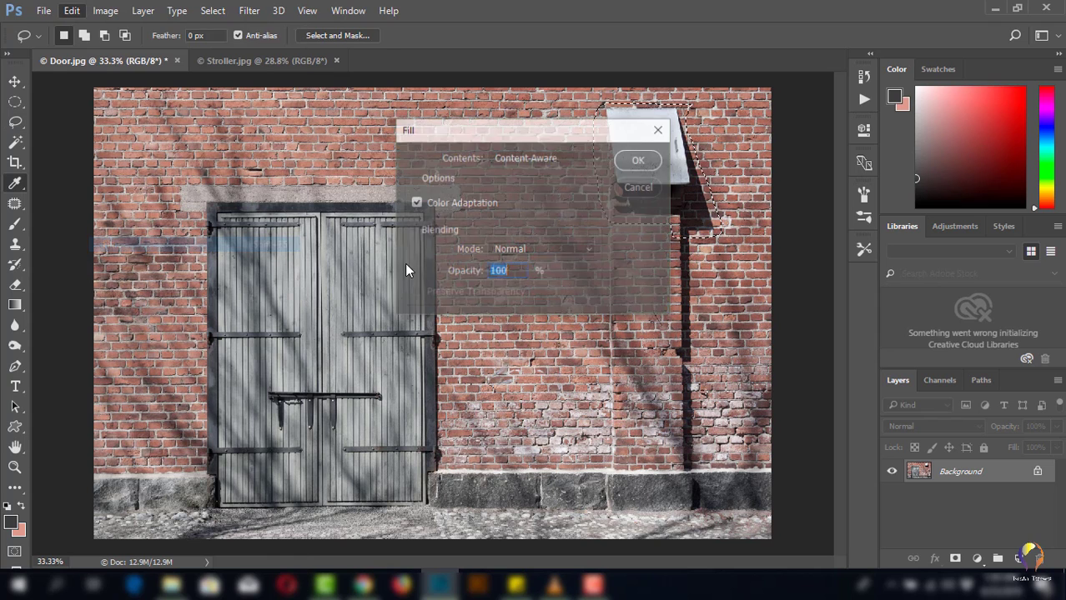
pyautogui.click(634, 159)
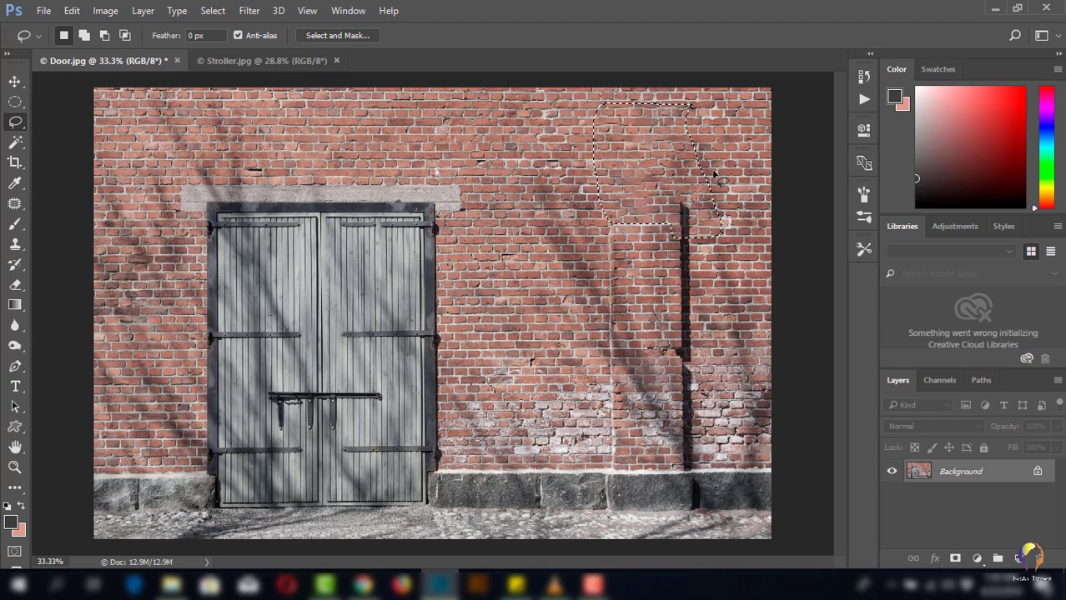
# - Run Content-Aware Fill twice more on the still-selected sign area
pyautogui.click(71, 12)
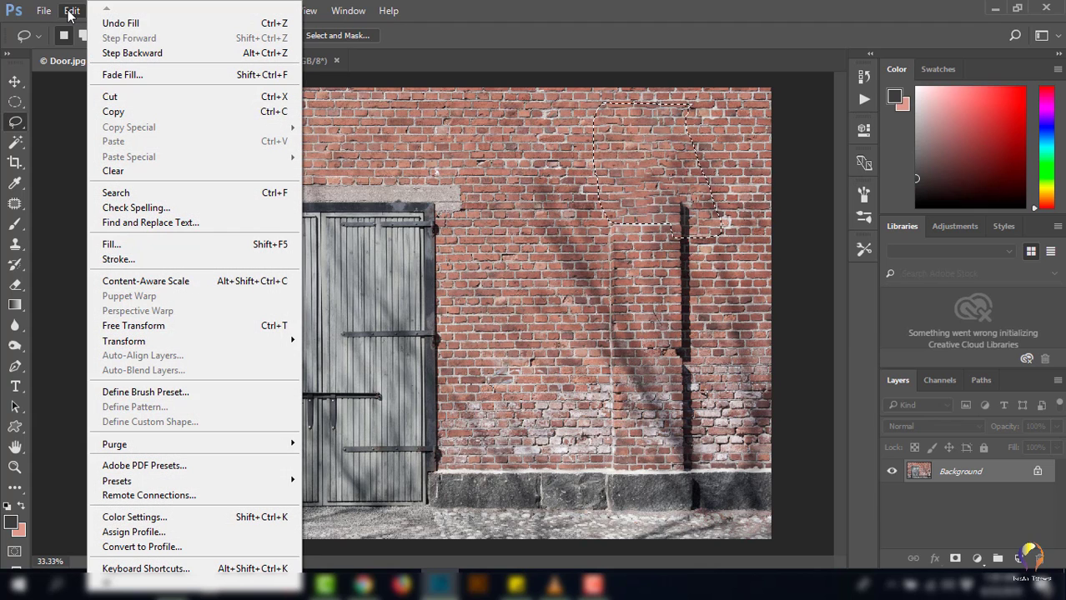
pyautogui.click(129, 246)
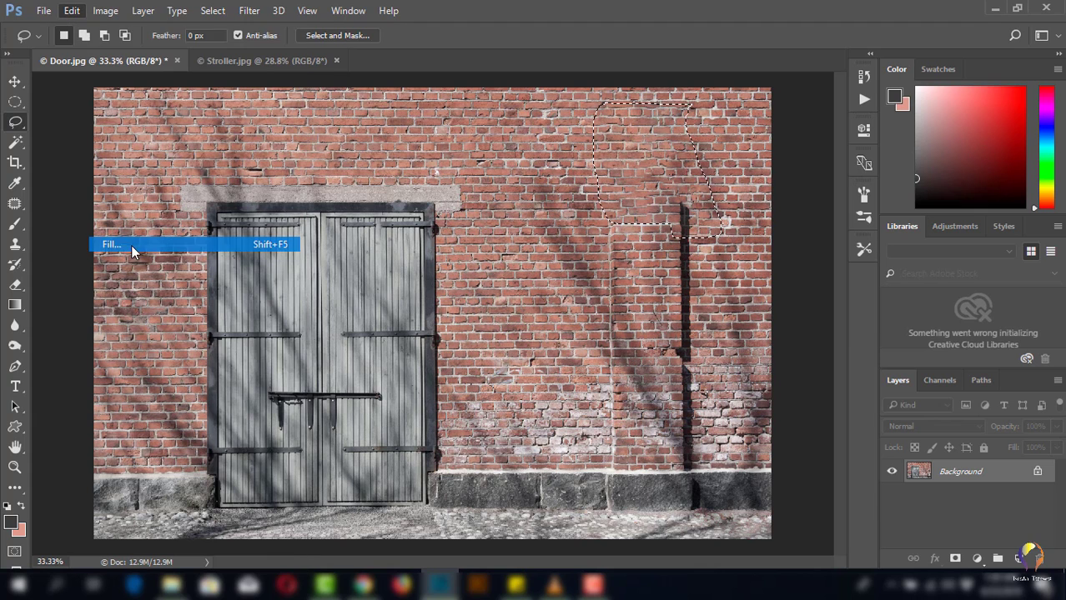
pyautogui.click(640, 161)
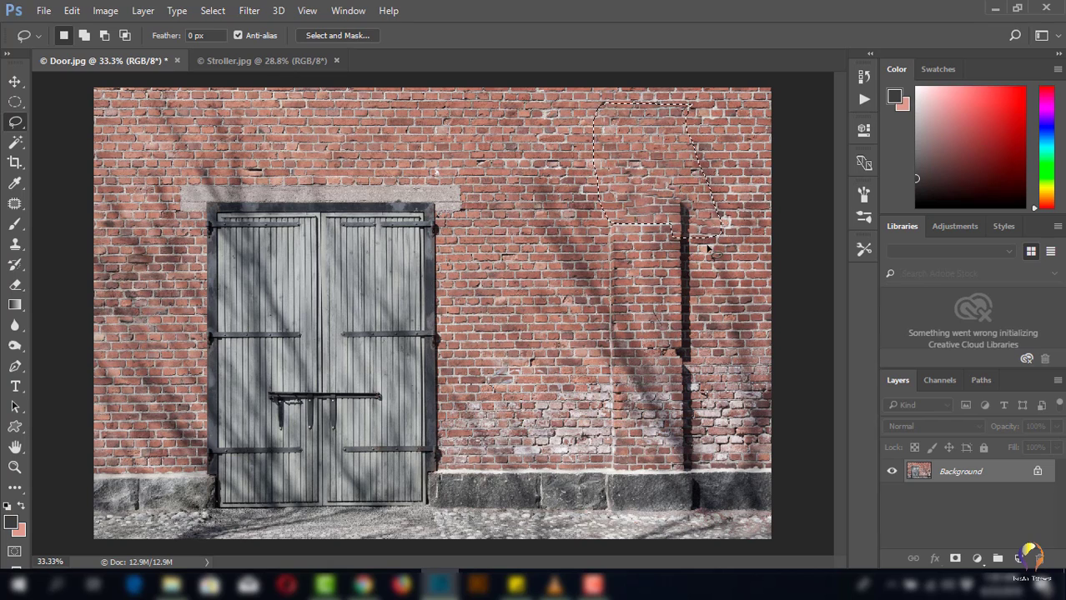
pyautogui.click(72, 11)
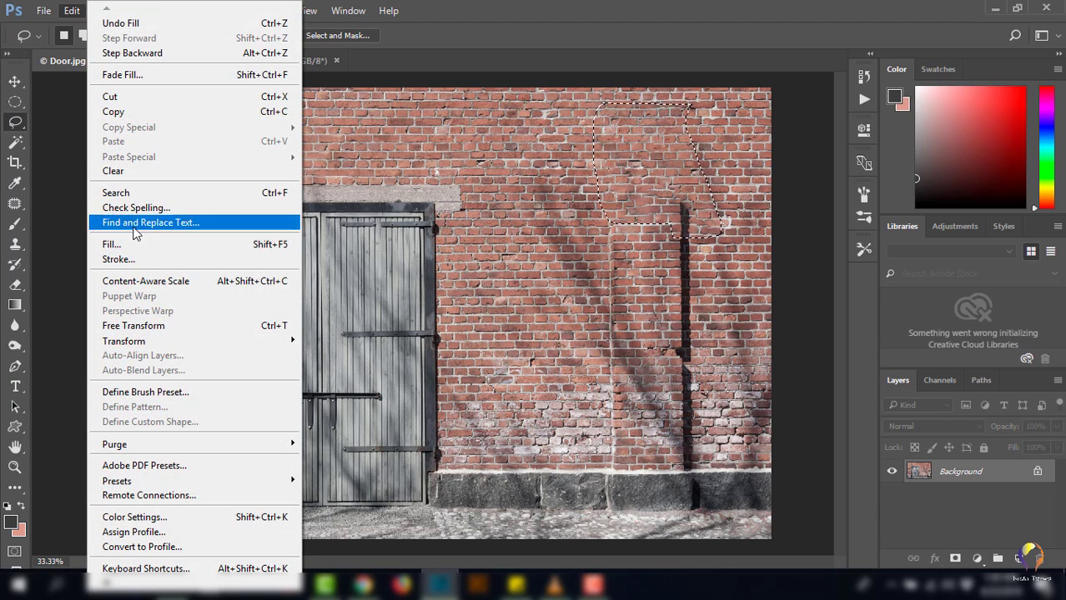
pyautogui.click(111, 245)
pyautogui.click(635, 159)
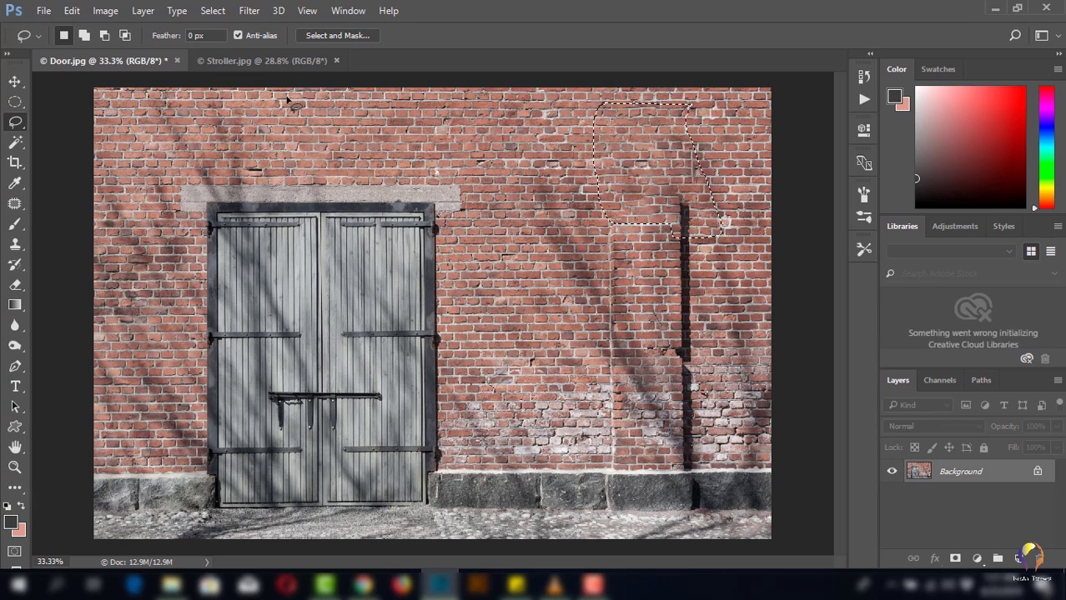
# - In Stroller.jpg, use the Patch tool to cover the red bench with wall from above
pyautogui.click(278, 63)
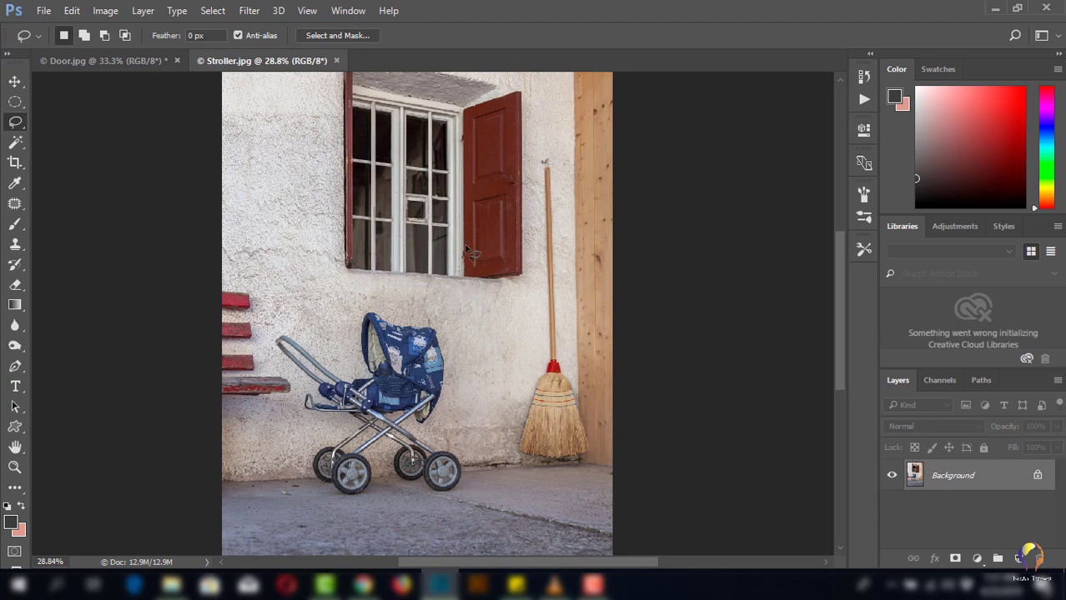
pyautogui.scroll(-2, 501, 312)
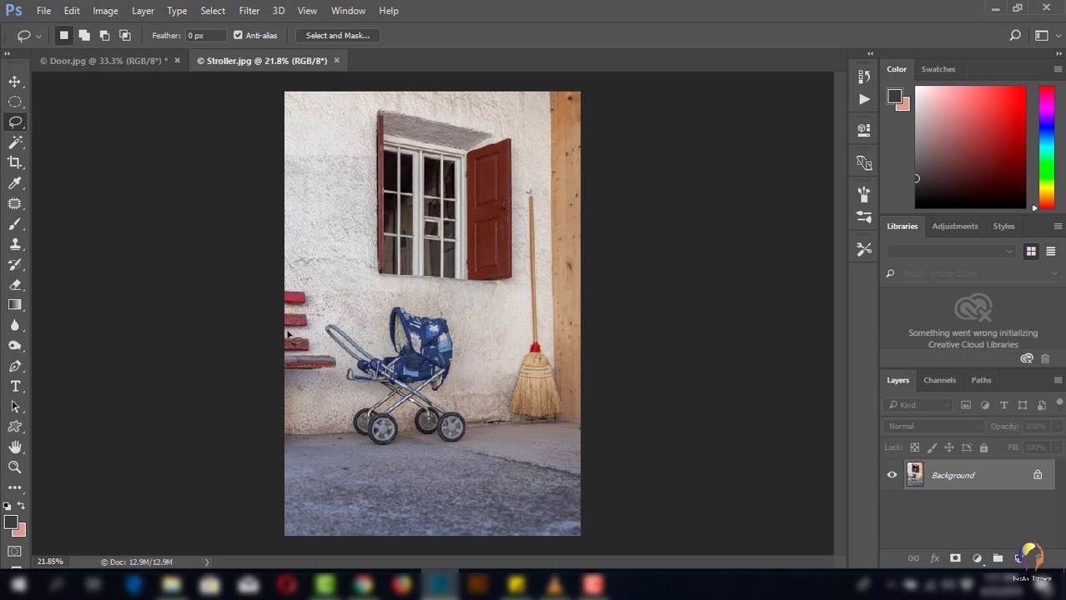
pyautogui.click(14, 207)
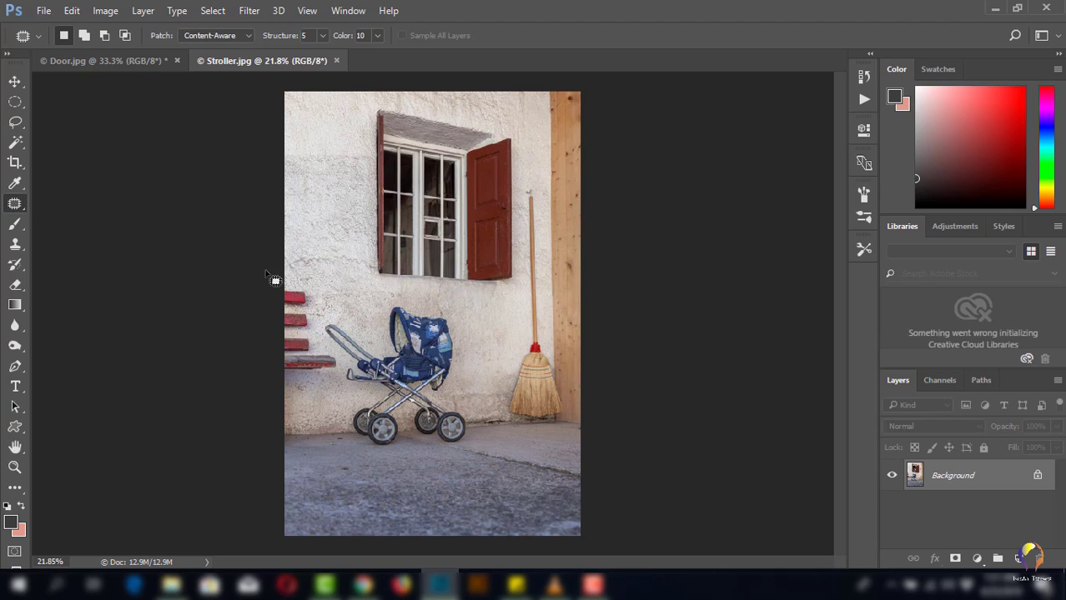
pyautogui.moveTo(283, 282)
pyautogui.mouseDown()
pyautogui.moveTo(308, 285)
pyautogui.moveTo(315, 348)
pyautogui.moveTo(334, 349)
pyautogui.moveTo(337, 394)
pyautogui.moveTo(295, 403)
pyautogui.moveTo(285, 284)
pyautogui.mouseUp()
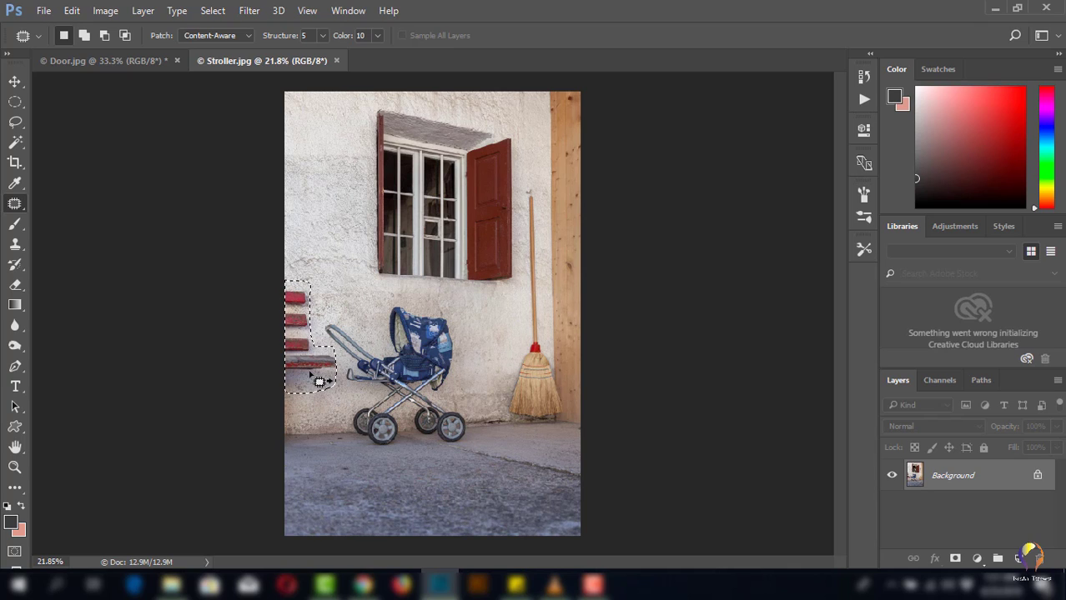
pyautogui.moveTo(314, 376); pyautogui.dragTo(332, 247)
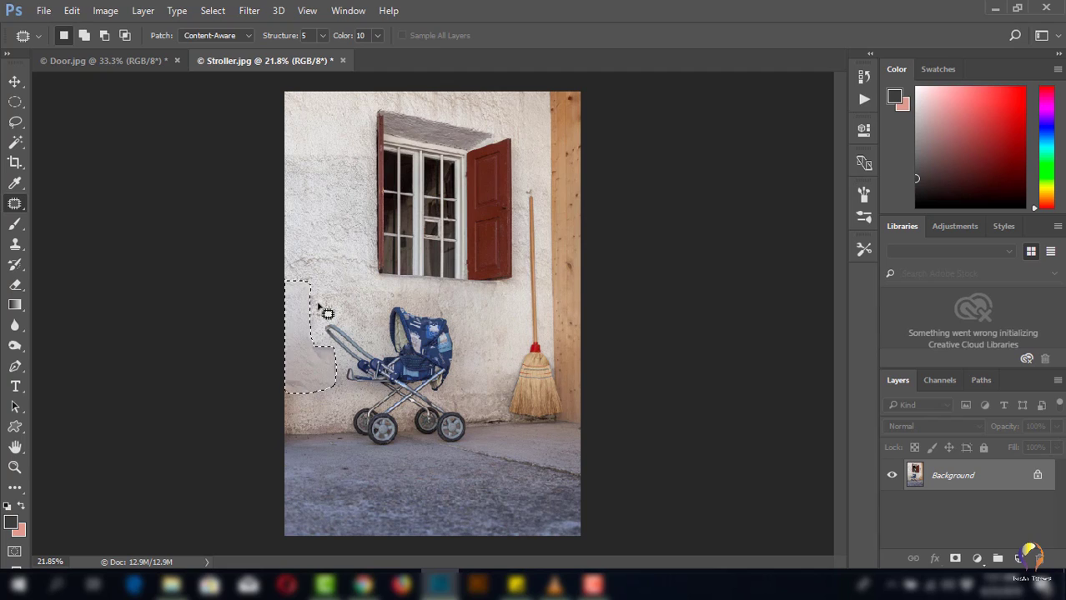
# - Set the Patch mode to Content-Aware and lower Structure to 1
pyautogui.click(240, 37)
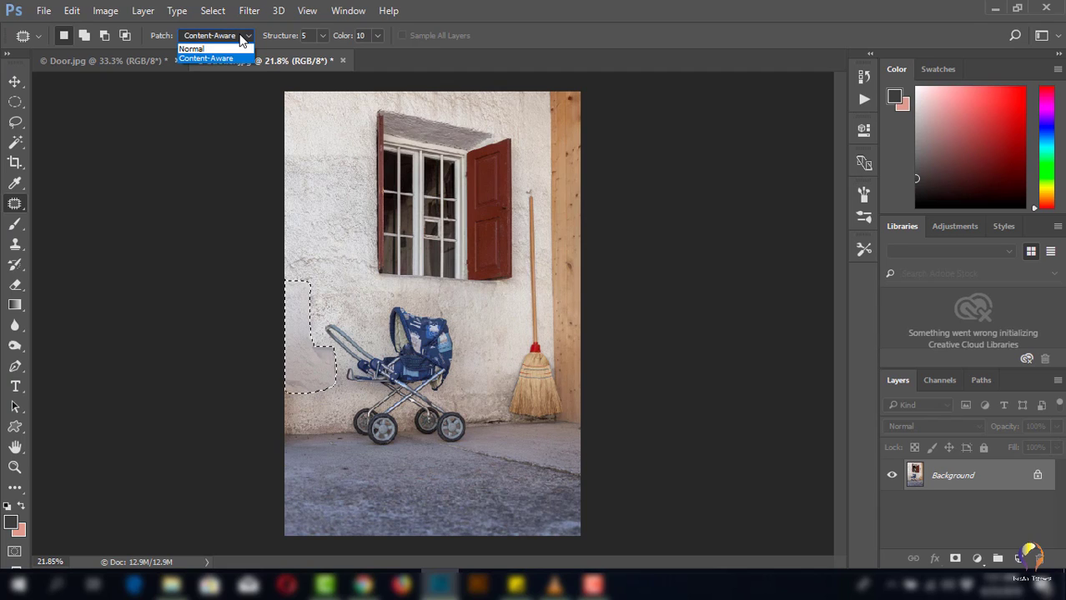
pyautogui.click(227, 49)
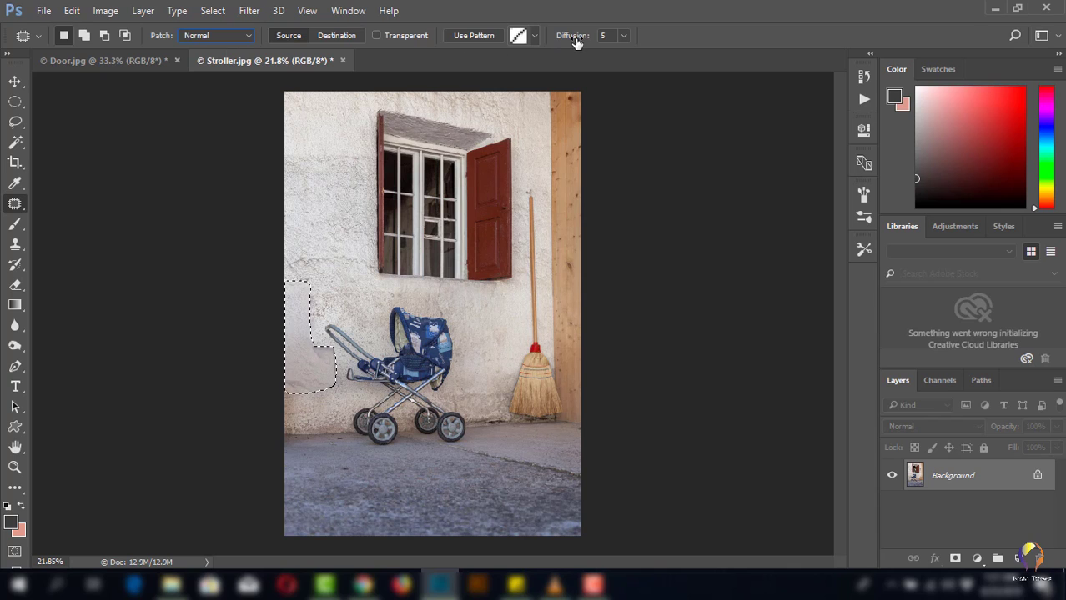
pyautogui.click(248, 37)
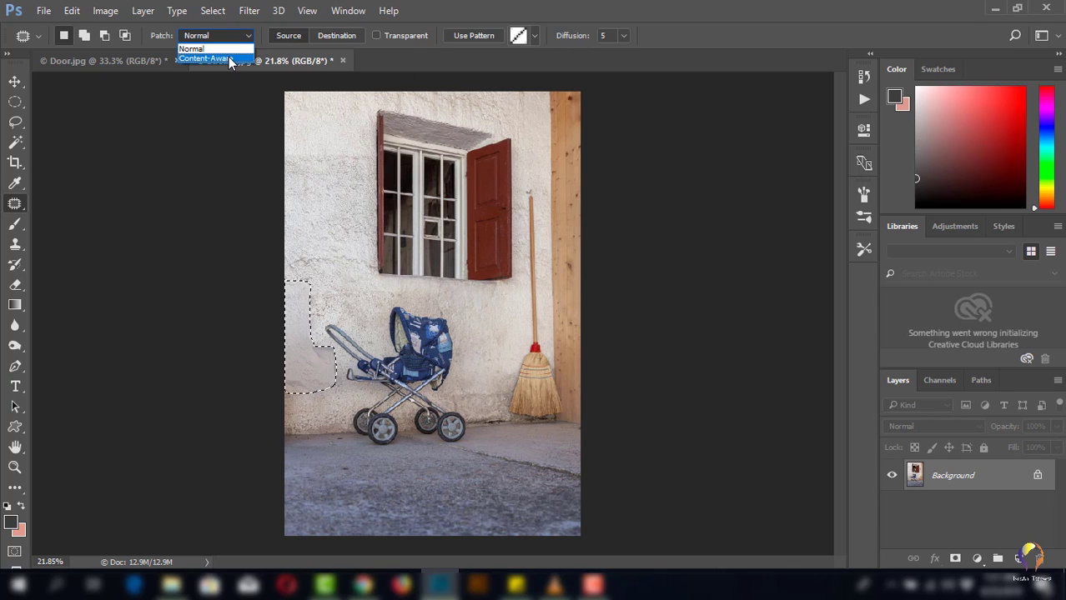
pyautogui.click(218, 58)
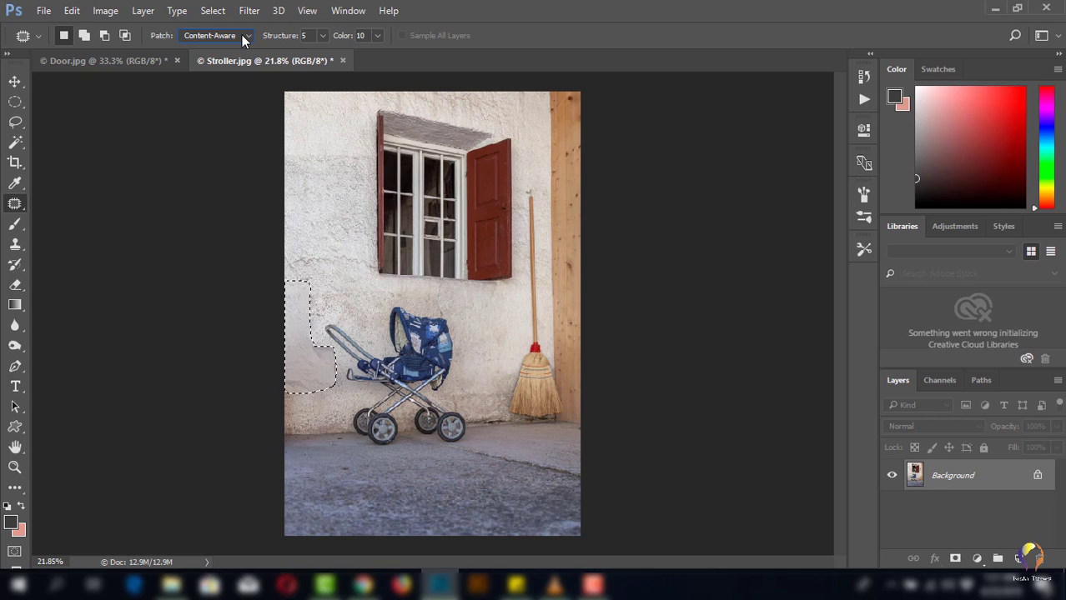
pyautogui.click(324, 36)
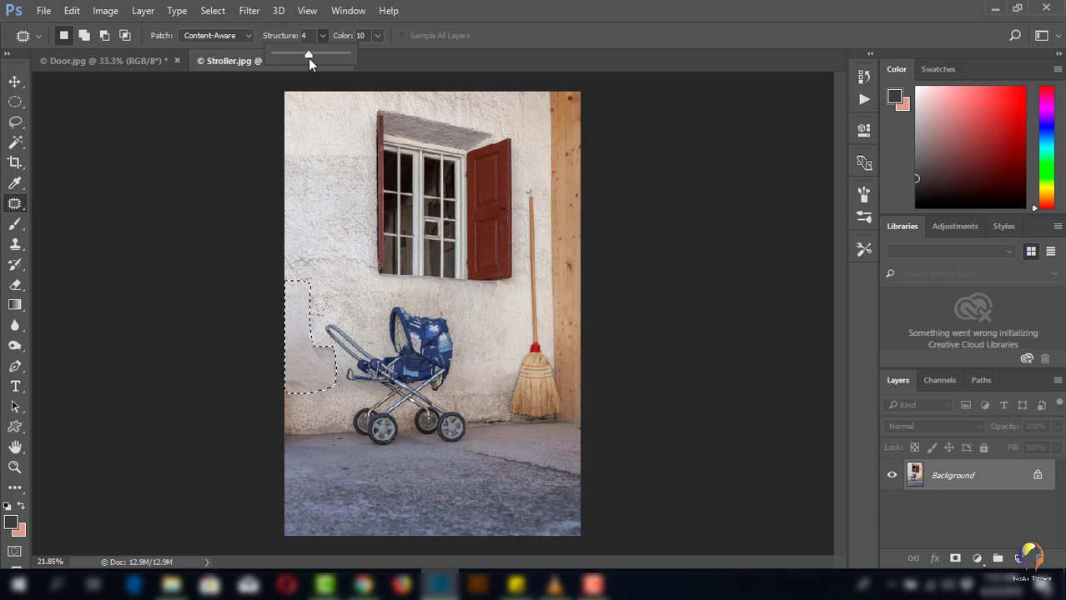
pyautogui.moveTo(308, 57); pyautogui.dragTo(294, 55)
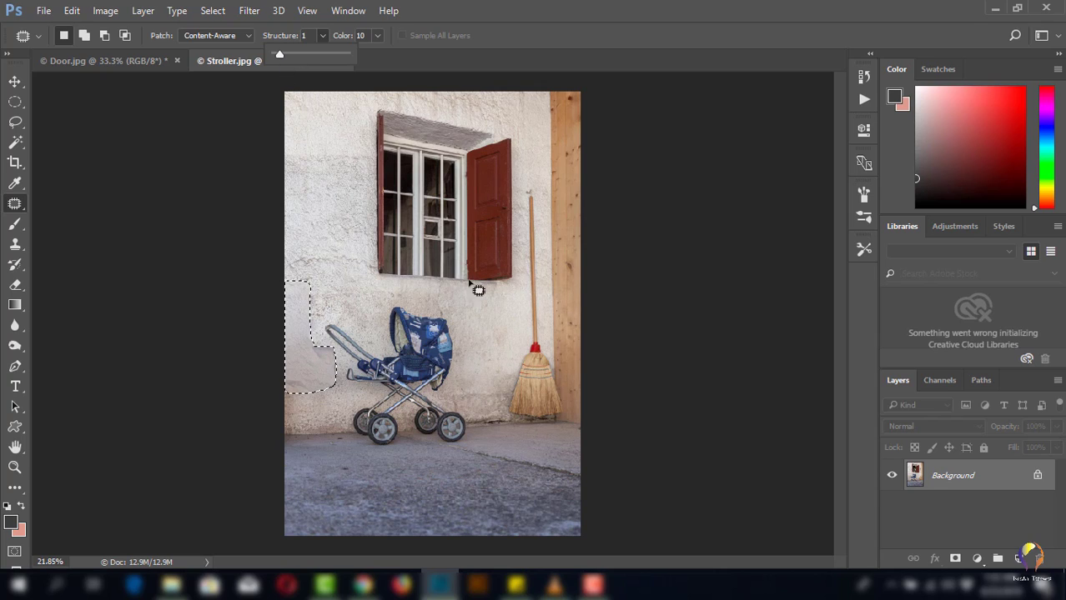
# - Set Color to 0, undo the last patch, and outline the pale spot left of the stroller
pyautogui.click(376, 36)
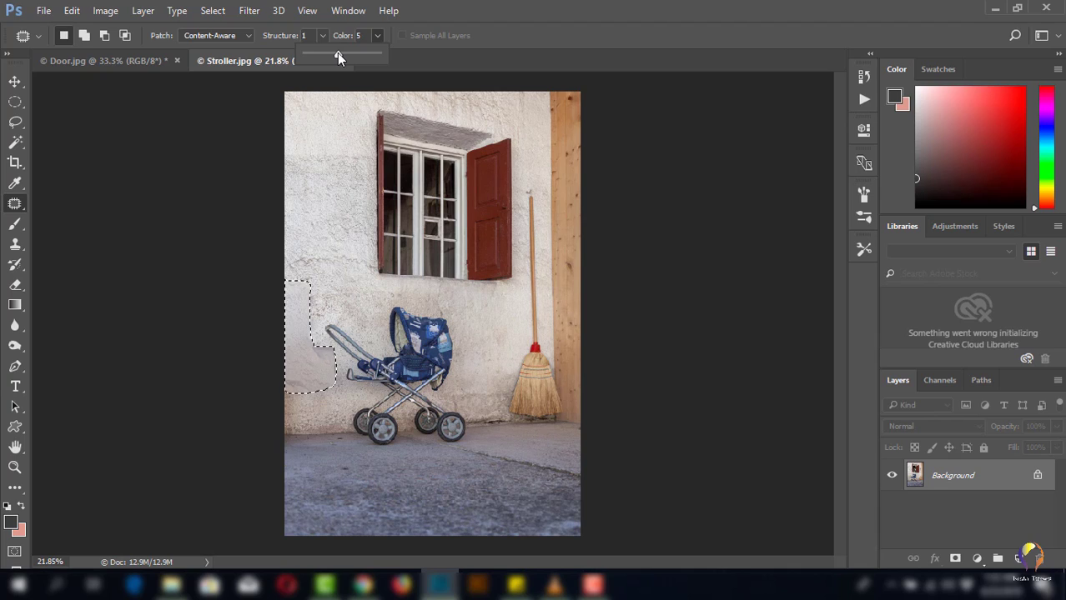
pyautogui.moveTo(323, 55); pyautogui.dragTo(318, 54)
pyautogui.moveTo(317, 55); pyautogui.dragTo(379, 55)
pyautogui.click(365, 317)
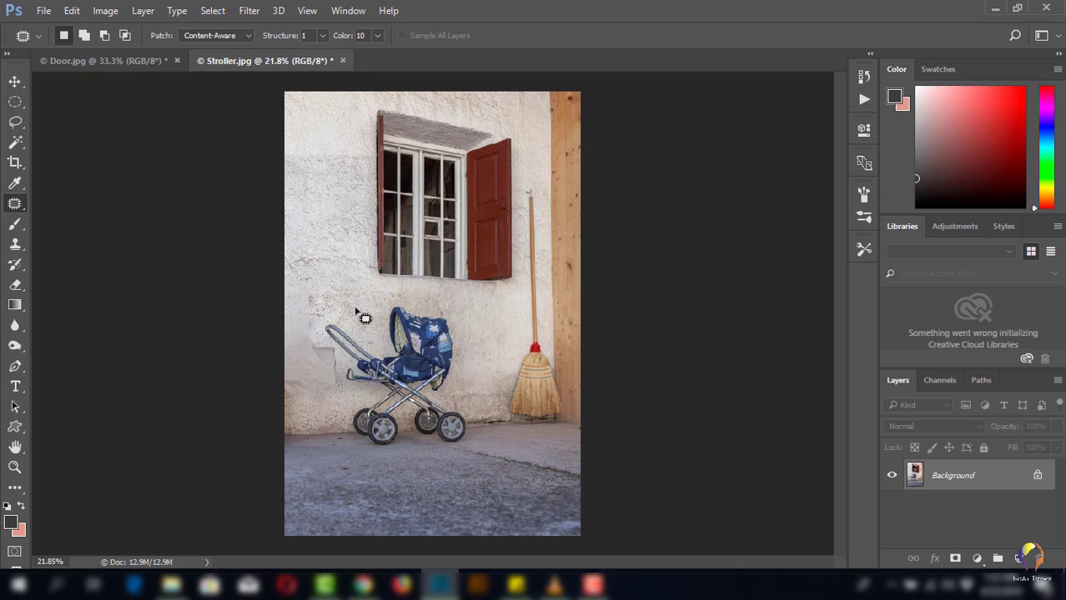
pyautogui.click(377, 36)
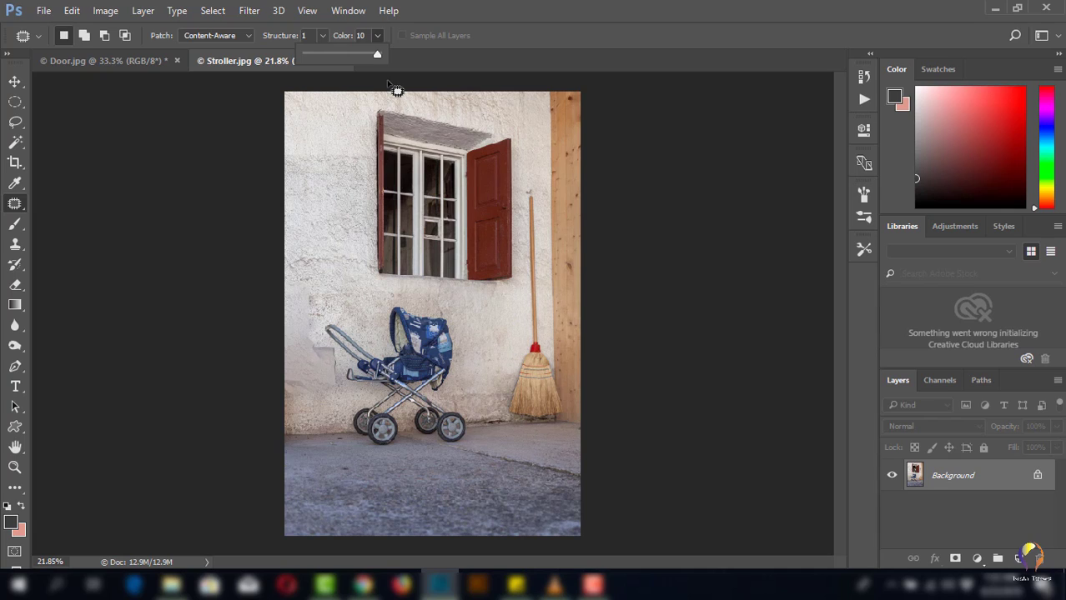
pyautogui.hotkey('ctrl', 'z')
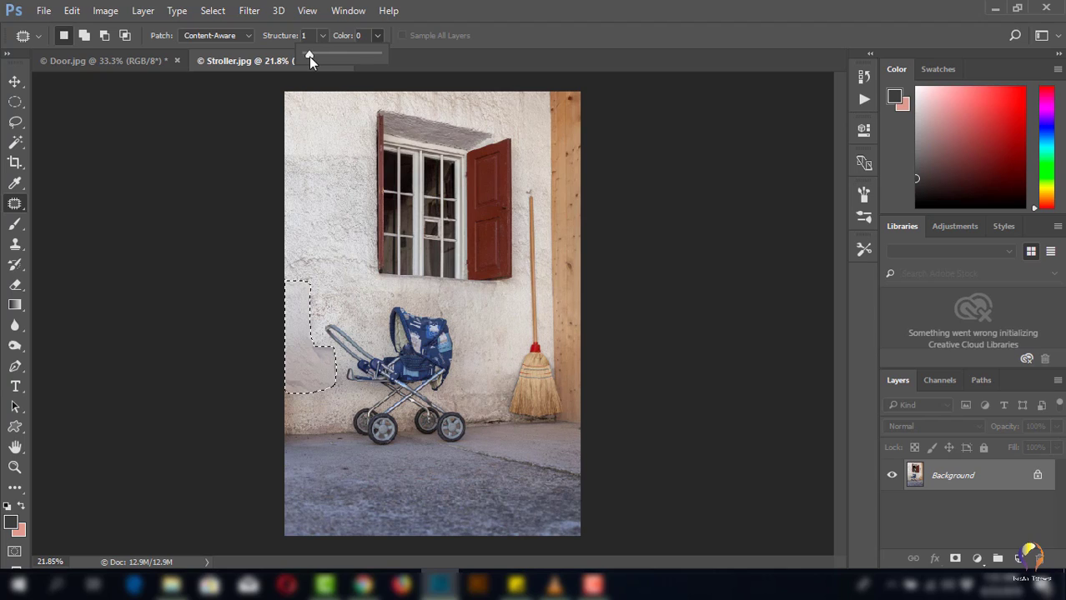
pyautogui.click(377, 35)
pyautogui.click(340, 196)
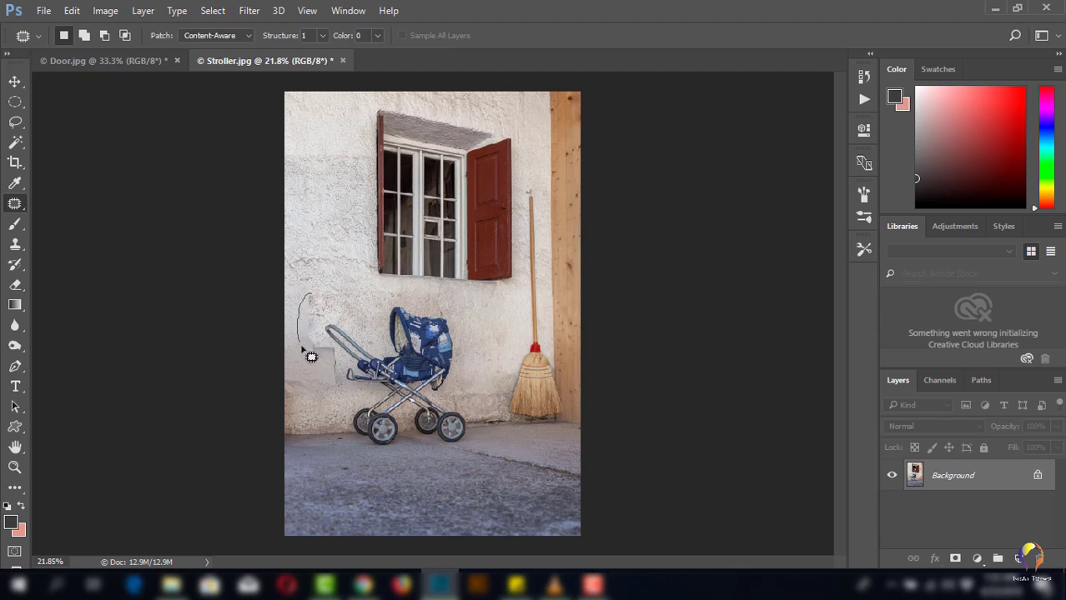
pyautogui.moveTo(325, 332); pyautogui.dragTo(308, 296)
# - Switch Patch back to Normal and patch the pale spot beside the stroller handle with clean wall
pyautogui.moveTo(319, 346); pyautogui.dragTo(363, 325)
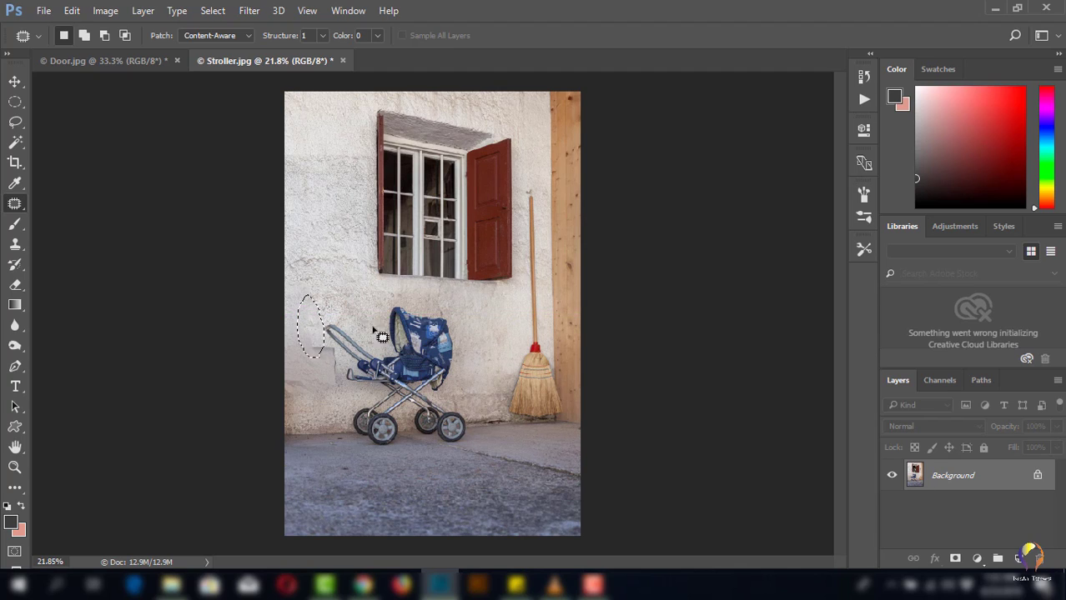
pyautogui.click(246, 35)
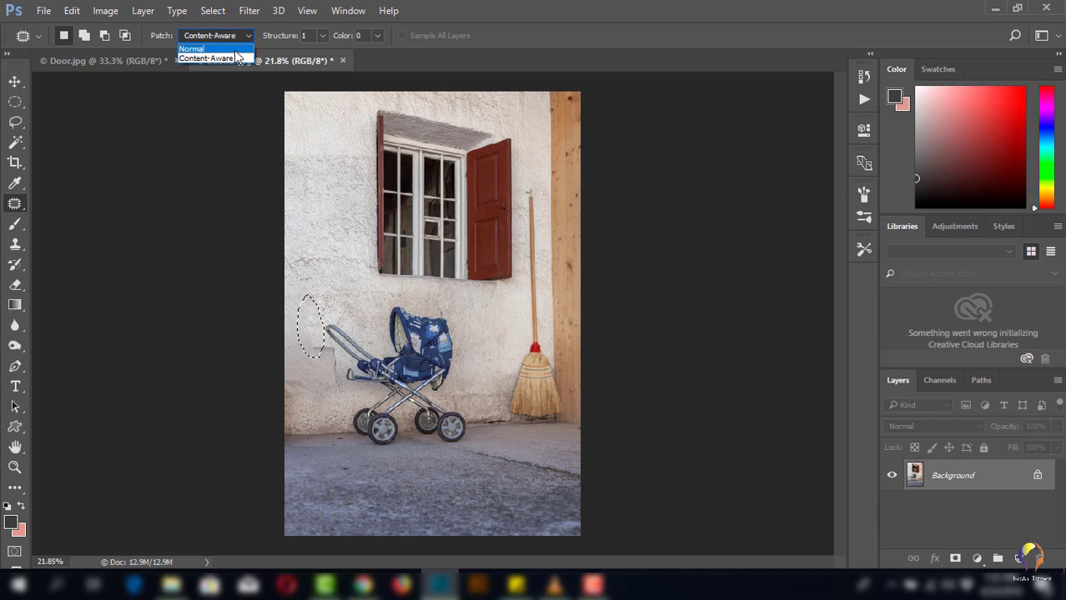
pyautogui.click(209, 49)
pyautogui.moveTo(323, 330)
pyautogui.mouseDown()
pyautogui.moveTo(329, 355)
pyautogui.moveTo(311, 305)
pyautogui.mouseUp()
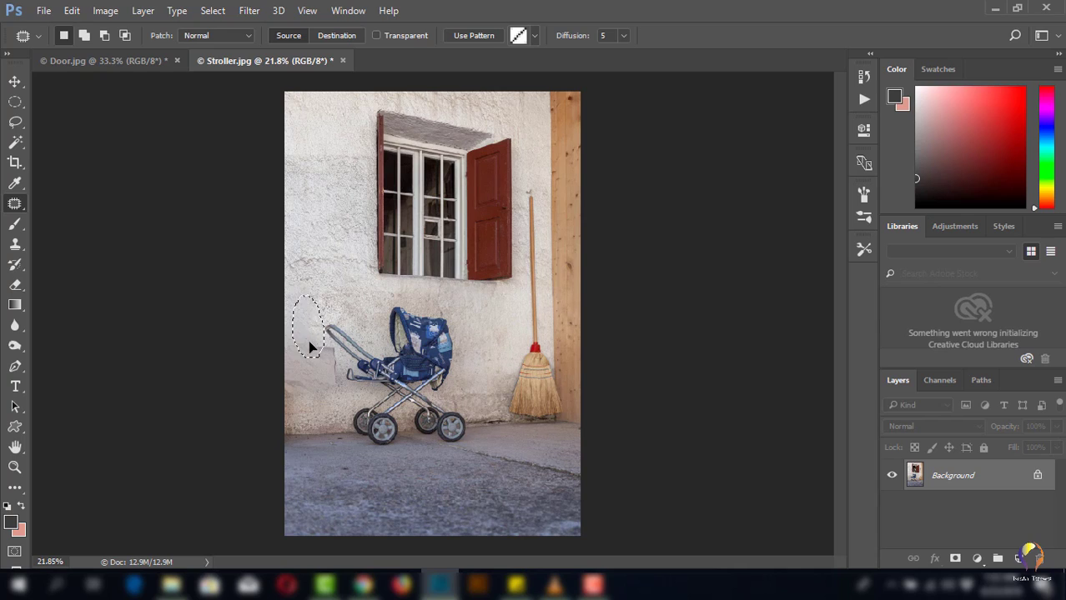
pyautogui.moveTo(310, 348)
pyautogui.mouseDown()
pyautogui.moveTo(302, 298)
pyautogui.moveTo(316, 283)
pyautogui.moveTo(339, 394)
pyautogui.moveTo(319, 400)
pyautogui.moveTo(304, 344)
pyautogui.moveTo(307, 317)
pyautogui.mouseUp()
pyautogui.moveTo(322, 337)
pyautogui.mouseDown()
pyautogui.moveTo(340, 281)
pyautogui.moveTo(334, 310)
pyautogui.moveTo(351, 334)
pyautogui.moveTo(372, 328)
pyautogui.mouseUp()
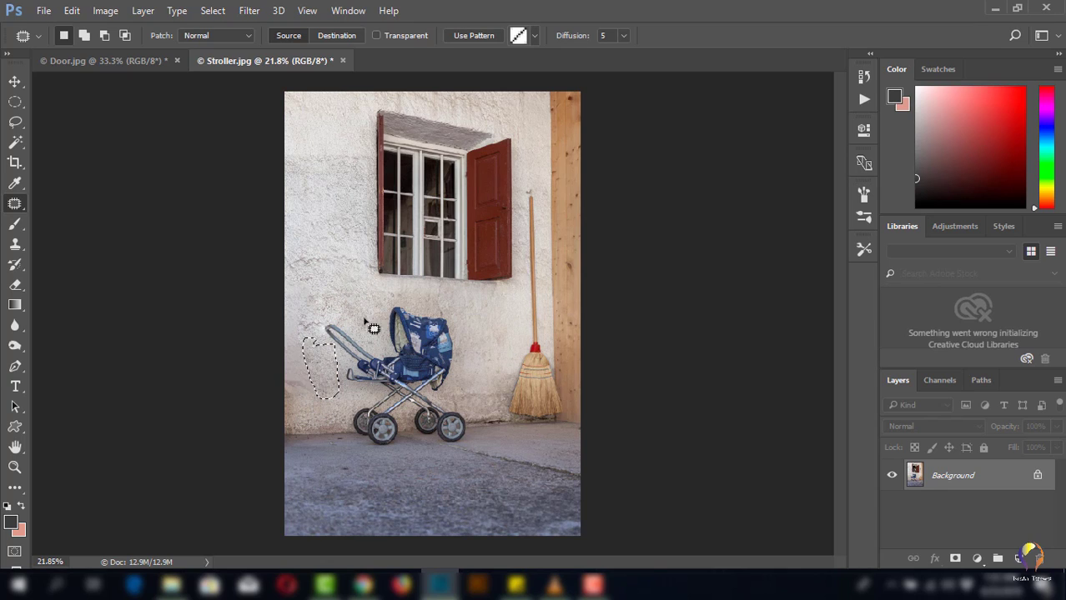
pyautogui.hotkey('ctrl', 'd')
# - Patch another area left of the stroller handle and deselect
pyautogui.moveTo(294, 317)
pyautogui.mouseDown()
pyautogui.moveTo(286, 388)
pyautogui.moveTo(304, 401)
pyautogui.moveTo(315, 366)
pyautogui.moveTo(292, 320)
pyautogui.moveTo(280, 328)
pyautogui.moveTo(292, 367)
pyautogui.mouseUp()
pyautogui.moveTo(296, 367)
pyautogui.mouseDown()
pyautogui.moveTo(310, 258)
pyautogui.moveTo(303, 405)
pyautogui.moveTo(307, 396)
pyautogui.mouseUp()
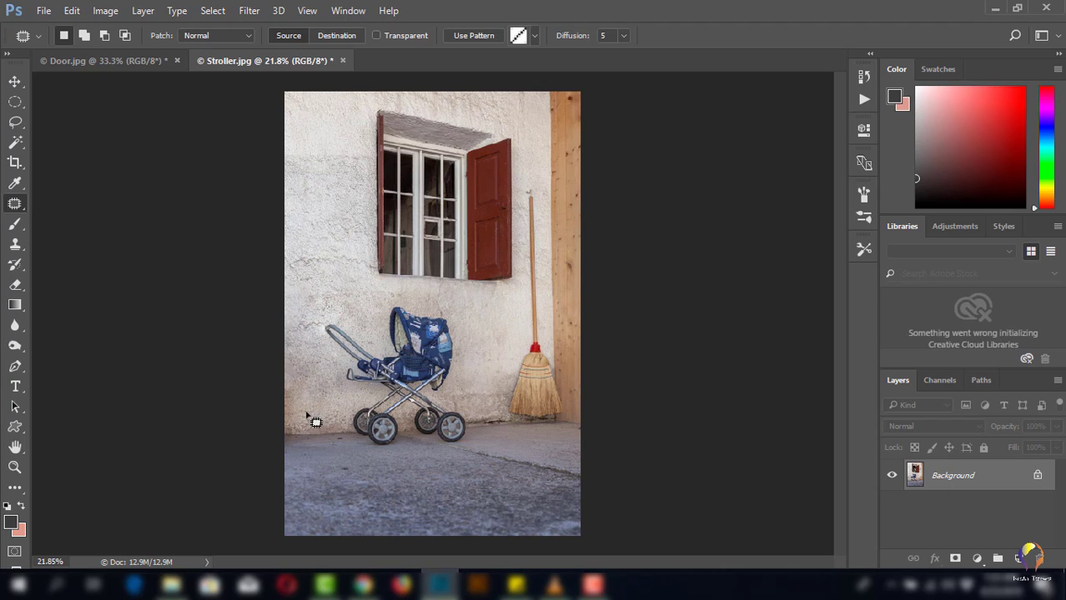
pyautogui.hotkey('ctrl', 'd')
# - Zoom and pan the stroller photo so the window and red shutter are in view
pyautogui.scroll(3, 460, 380)
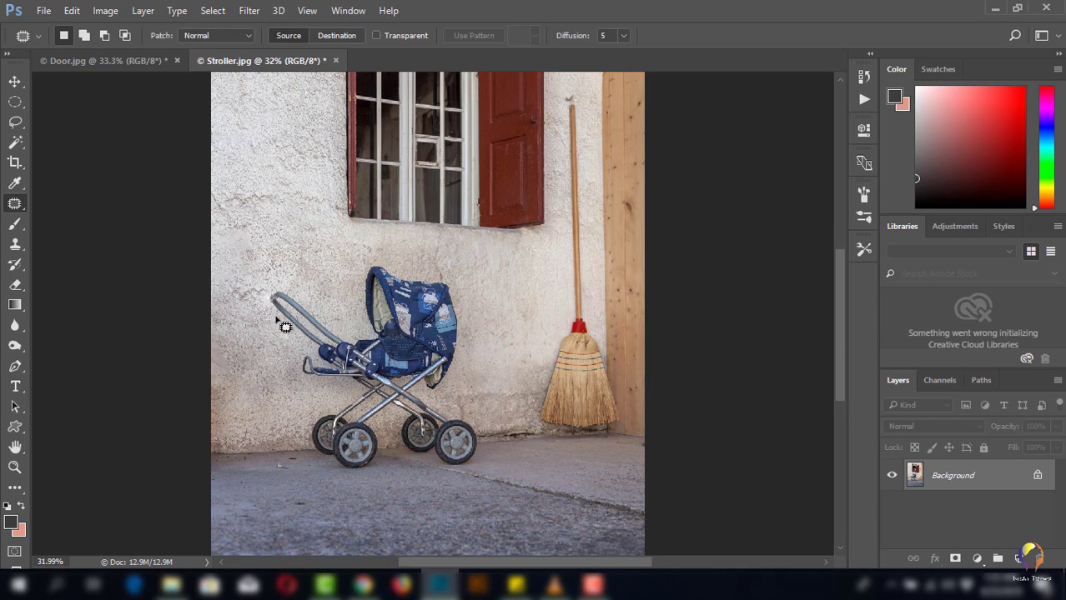
pyautogui.moveTo(362, 272); pyautogui.dragTo(362, 414)
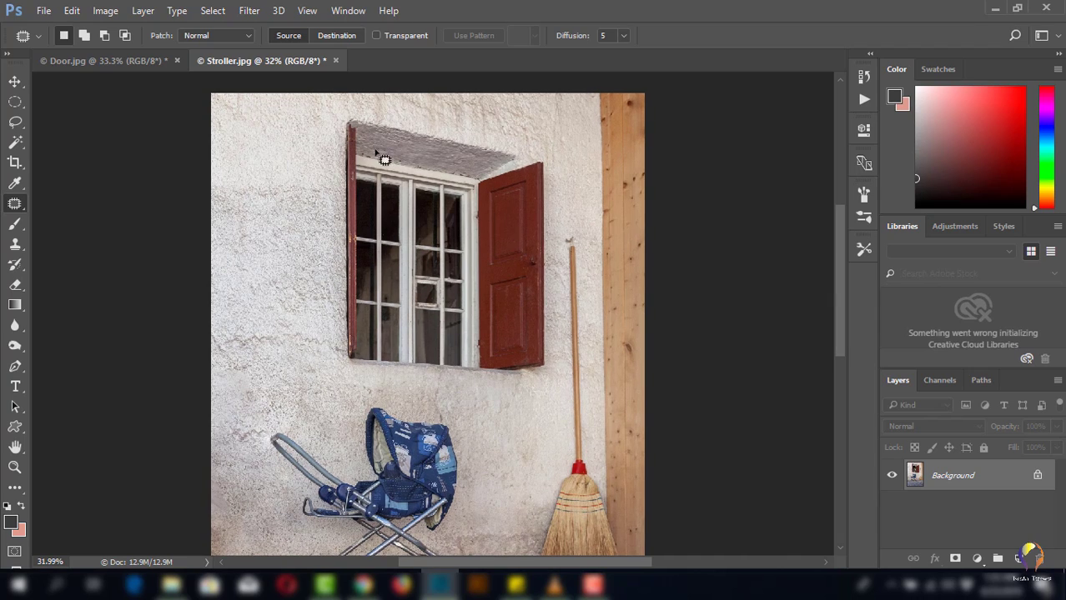
pyautogui.scroll(-1, 507, 282)
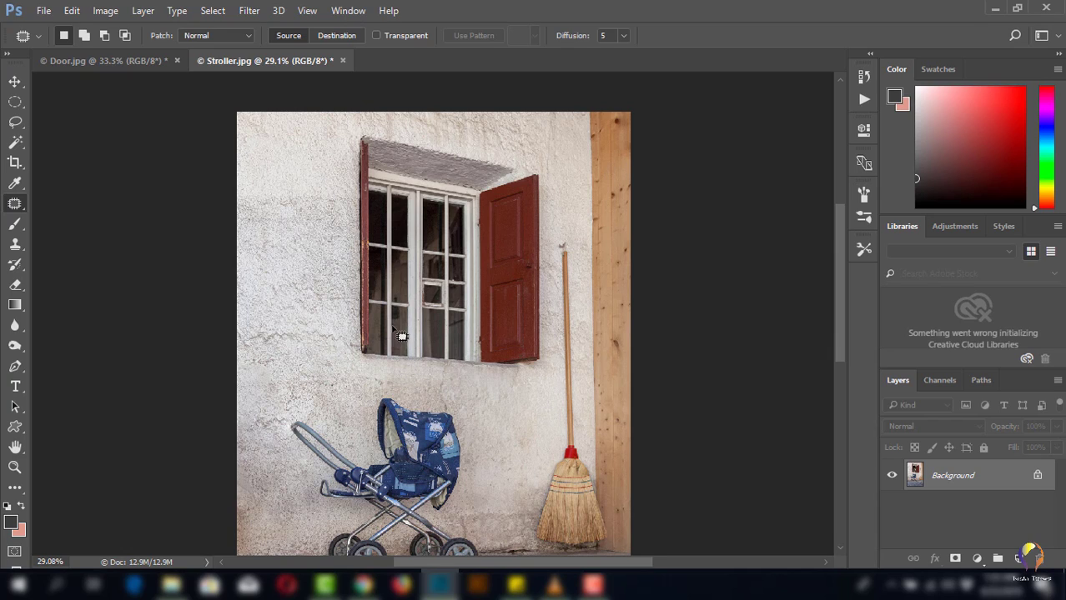
# - With Content-Aware Move, drag the window and shutter left, enlarge it, and commit
pyautogui.rightClick(12, 209)
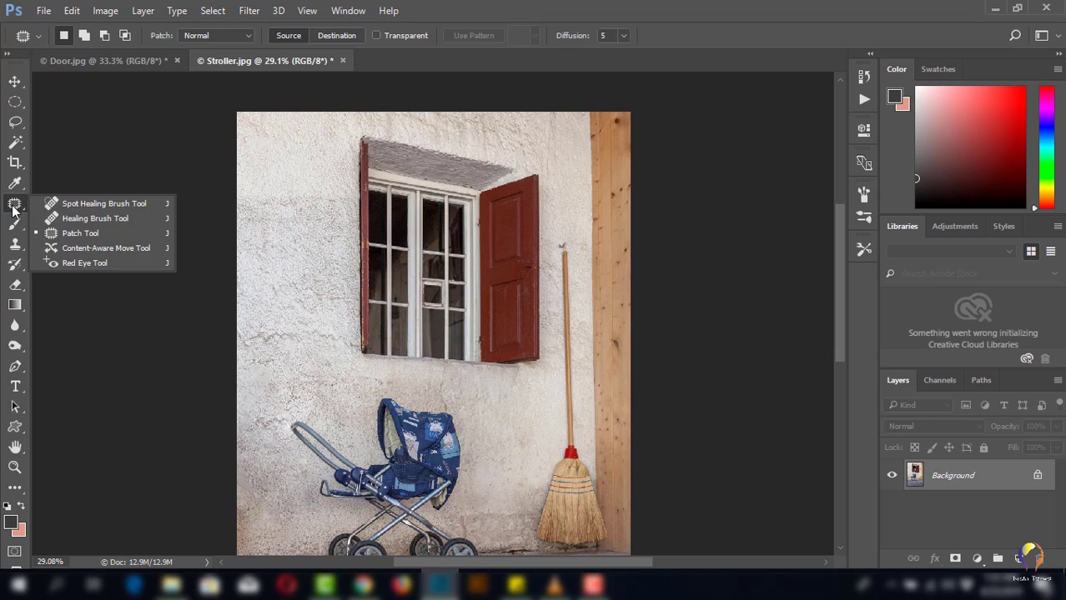
pyautogui.click(107, 249)
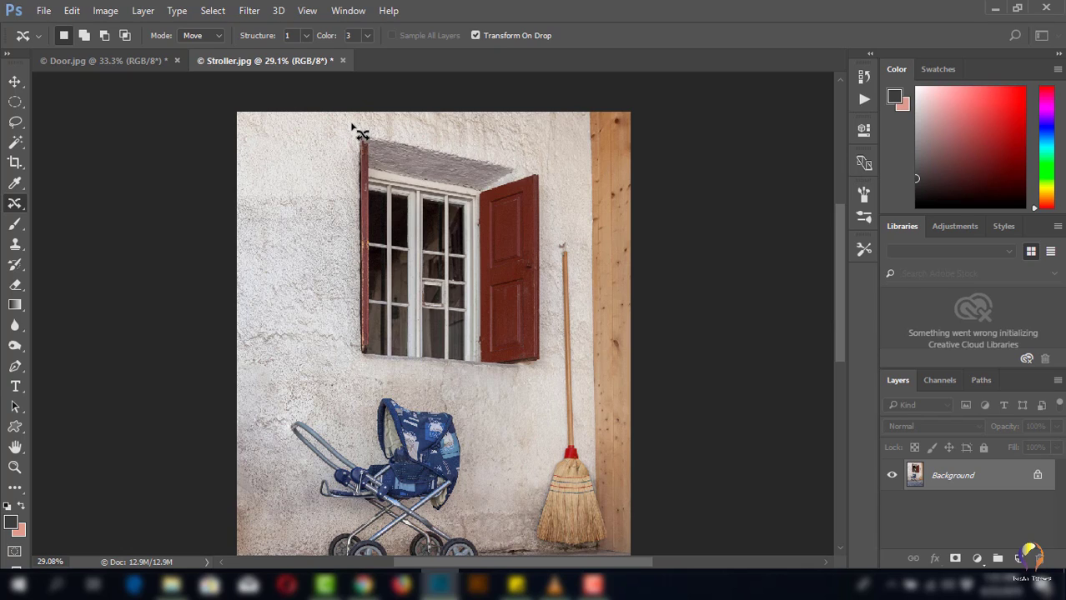
pyautogui.moveTo(351, 124)
pyautogui.mouseDown()
pyautogui.moveTo(482, 147)
pyautogui.moveTo(544, 173)
pyautogui.moveTo(545, 372)
pyautogui.moveTo(405, 380)
pyautogui.moveTo(353, 365)
pyautogui.moveTo(340, 296)
pyautogui.moveTo(351, 124)
pyautogui.mouseUp()
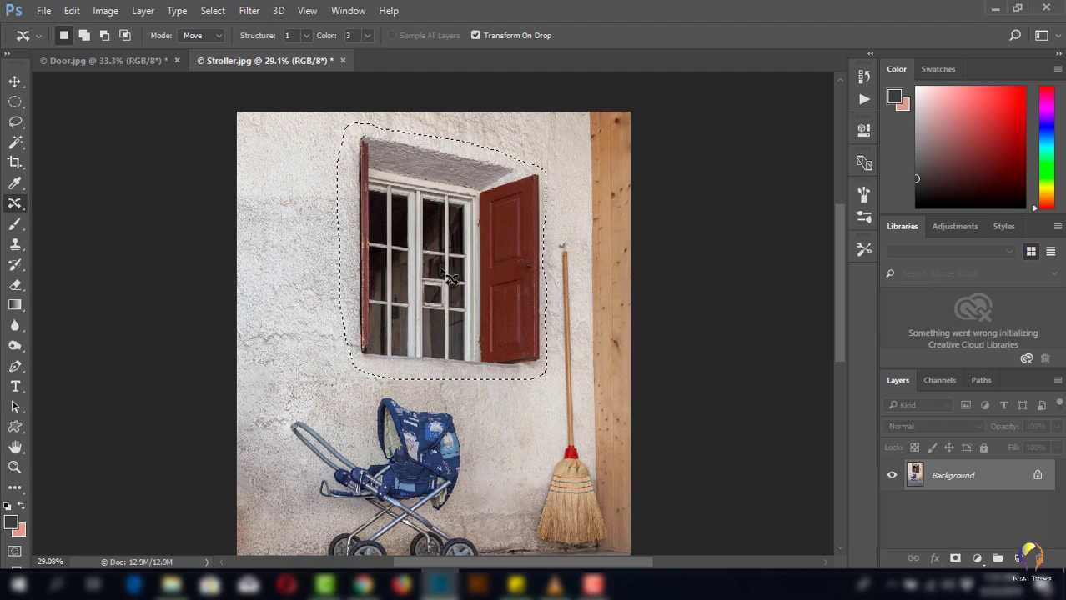
pyautogui.moveTo(448, 280); pyautogui.dragTo(377, 290)
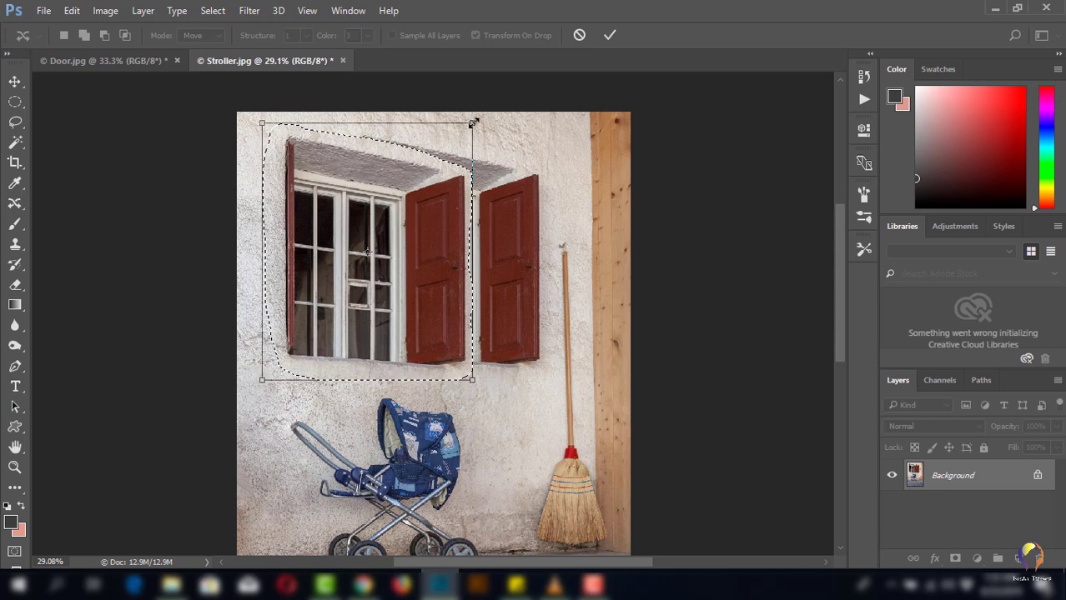
pyautogui.moveTo(473, 123); pyautogui.dragTo(486, 115)
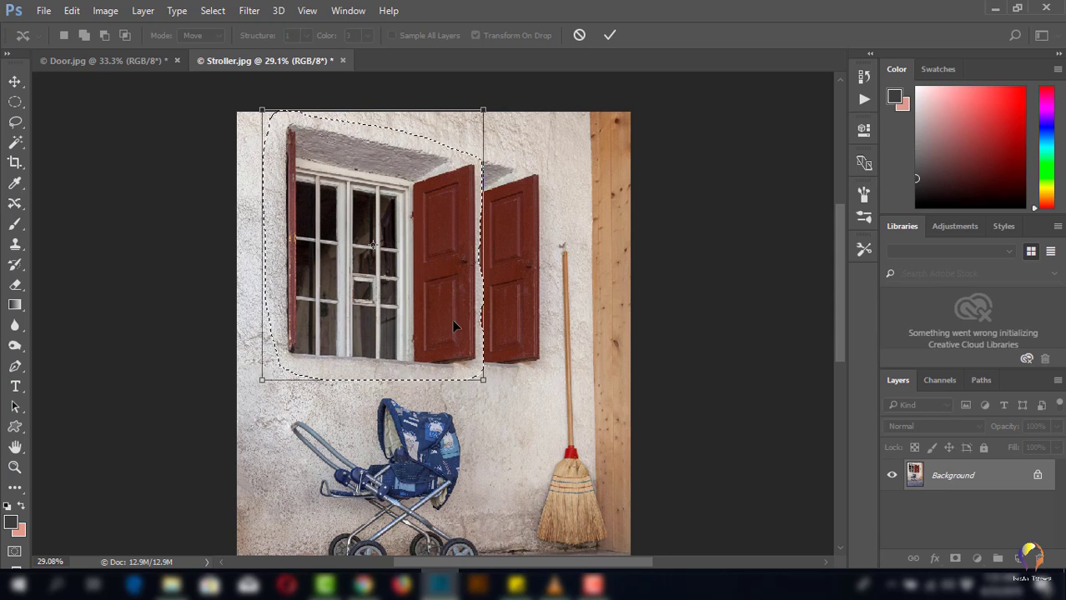
pyautogui.click(610, 36)
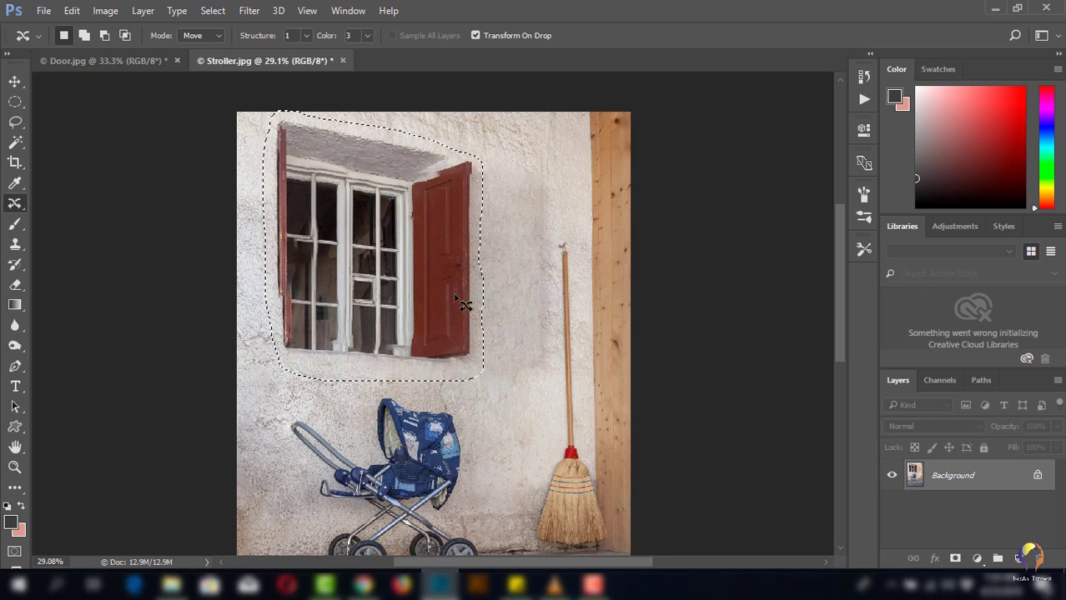
# - Raise Structure from 2 to 3 and shift the selected window about 52 px left
pyautogui.click(307, 35)
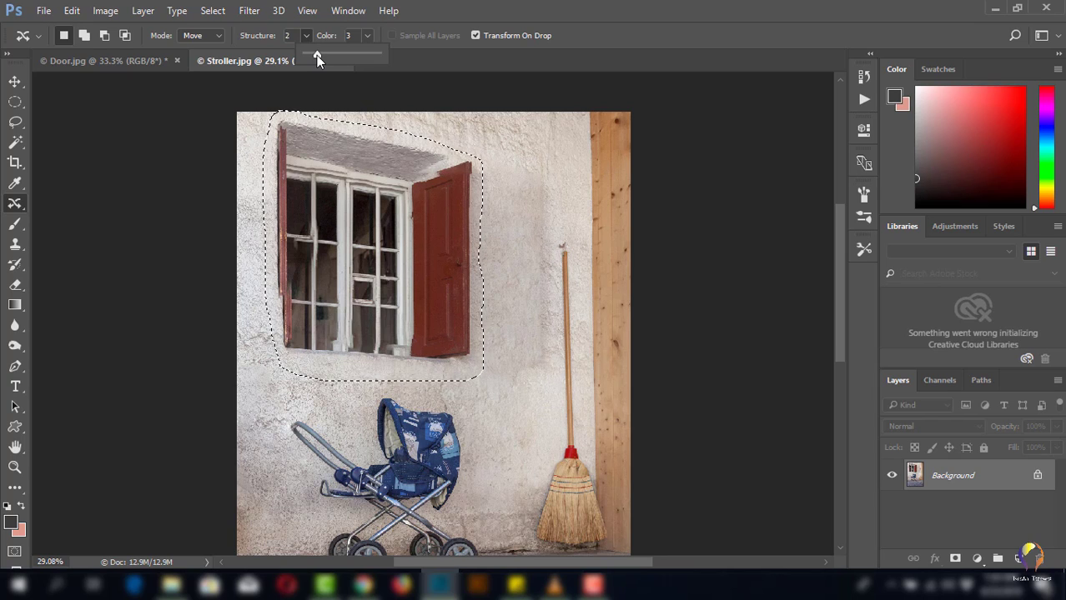
pyautogui.moveTo(316, 55); pyautogui.dragTo(332, 53)
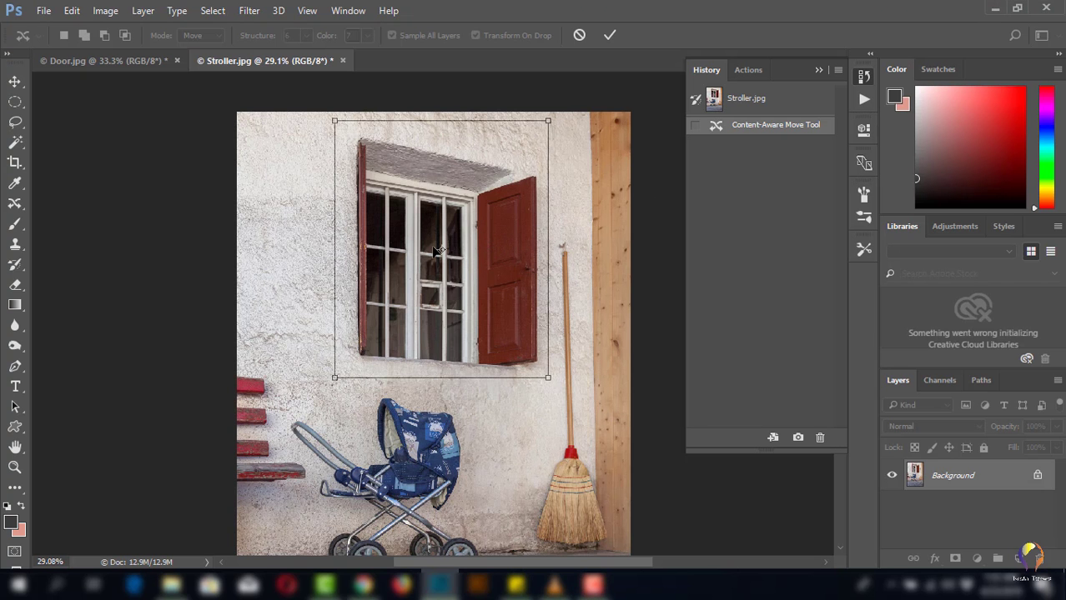
pyautogui.moveTo(461, 278); pyautogui.dragTo(418, 276)
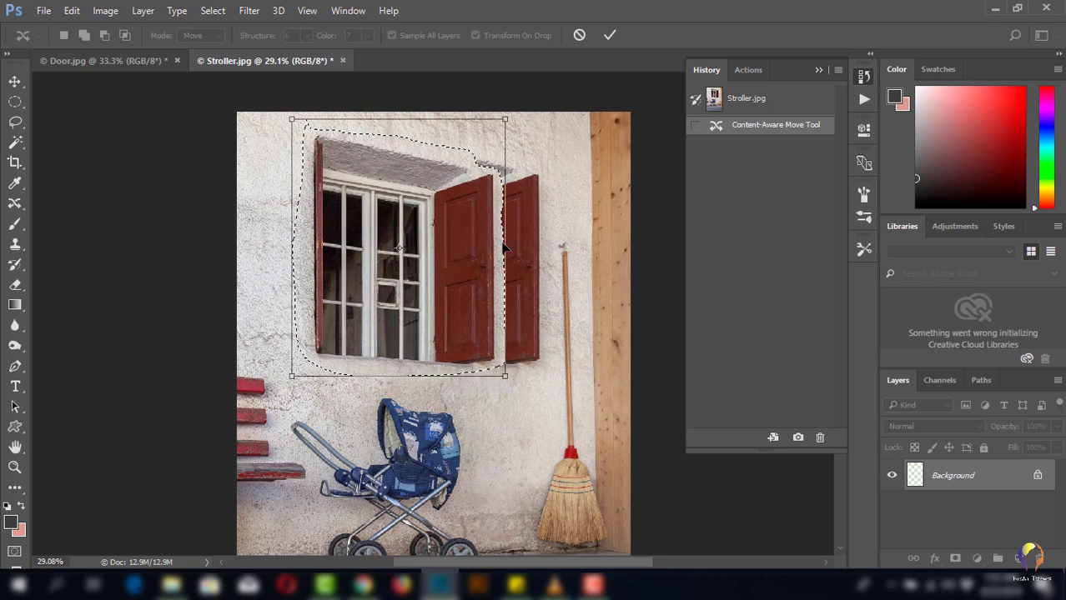
# - Commit the moved window at Structure 6 and Color 7, then deselect it
pyautogui.click(608, 37)
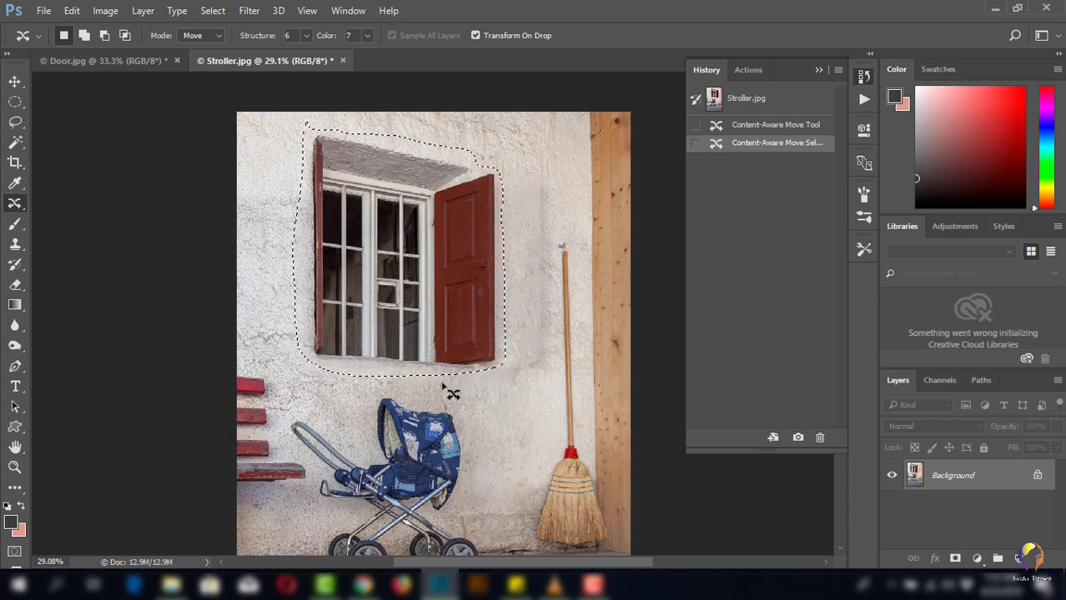
pyautogui.click(16, 81)
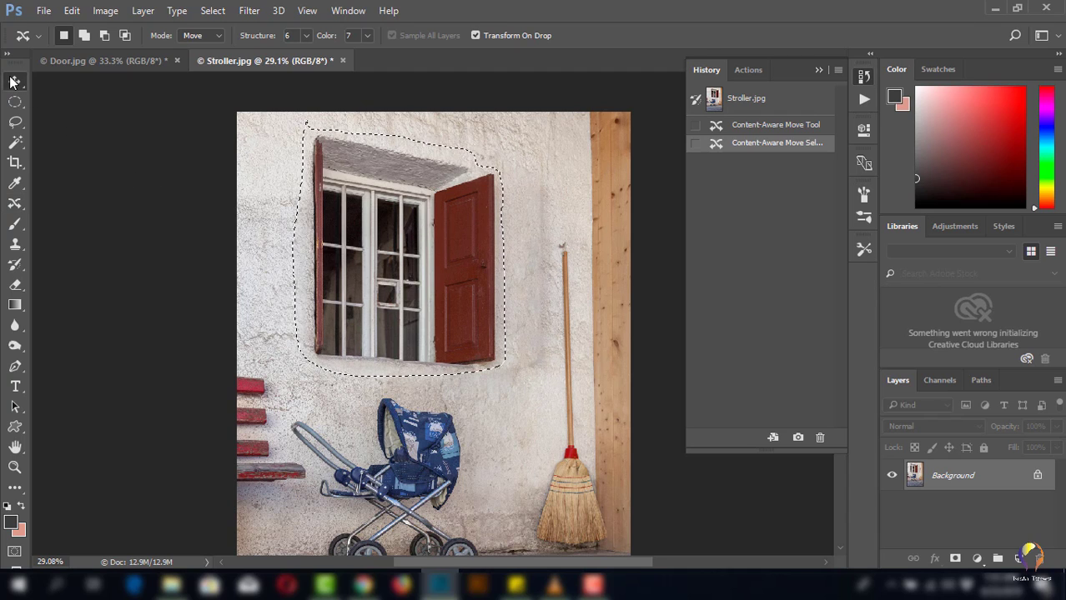
pyautogui.hotkey('ctrl', 'd')
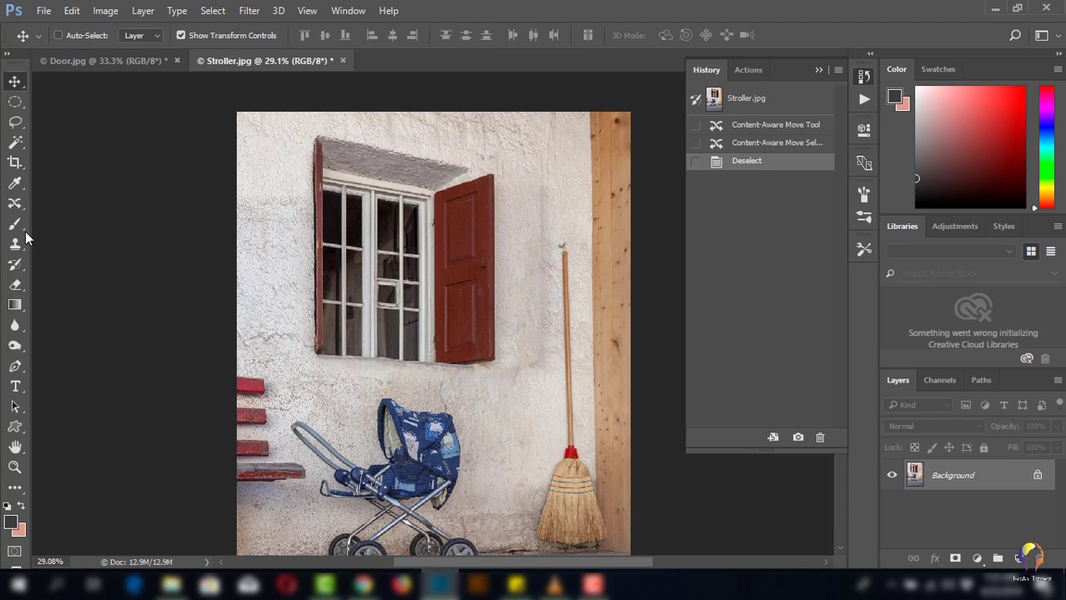
pyautogui.click(14, 204)
# - Patch the blemishes on the wall left of the broom with clean plaster, deselecting after each
pyautogui.click(81, 233)
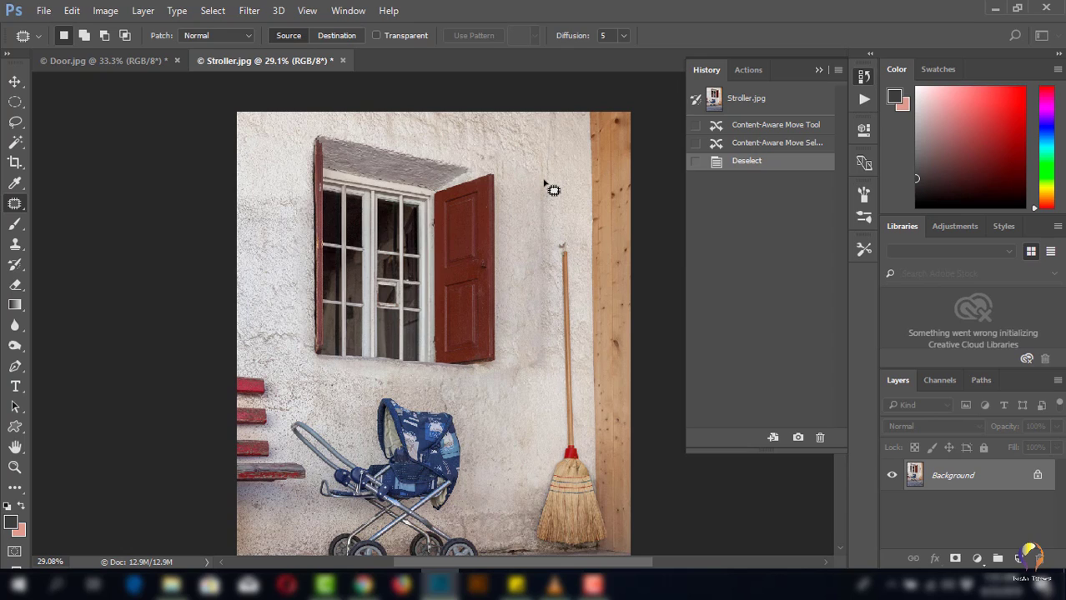
pyautogui.moveTo(544, 183)
pyautogui.mouseDown()
pyautogui.moveTo(521, 248)
pyautogui.moveTo(534, 288)
pyautogui.moveTo(553, 250)
pyautogui.moveTo(541, 185)
pyautogui.mouseUp()
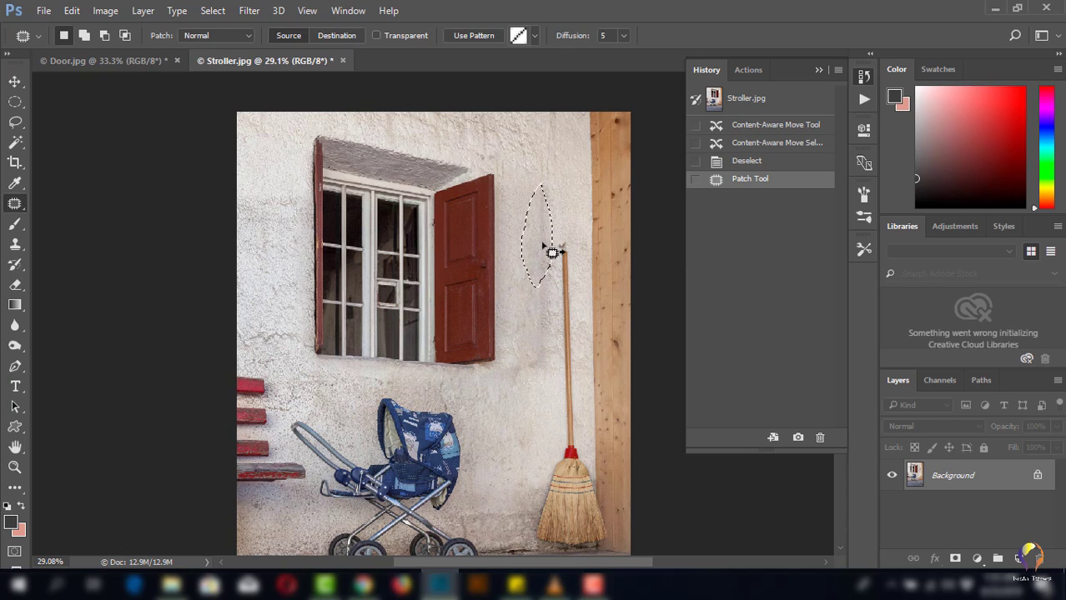
pyautogui.click(579, 217)
pyautogui.moveTo(547, 269)
pyautogui.mouseDown()
pyautogui.moveTo(529, 320)
pyautogui.moveTo(542, 343)
pyautogui.moveTo(552, 293)
pyautogui.moveTo(545, 266)
pyautogui.moveTo(532, 276)
pyautogui.moveTo(533, 231)
pyautogui.mouseUp()
pyautogui.click(533, 231)
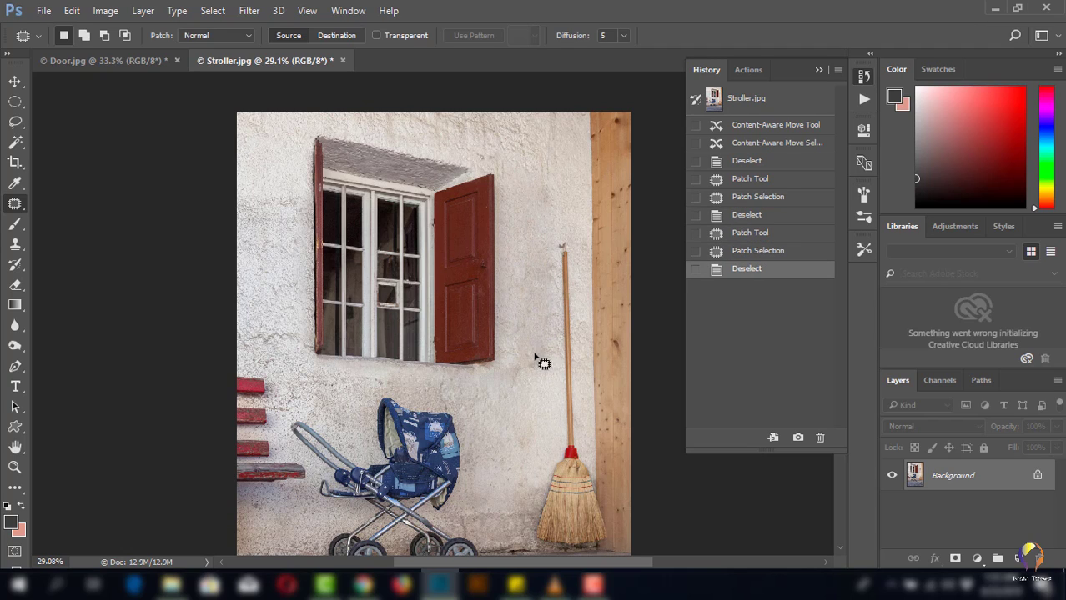
pyautogui.moveTo(535, 356)
pyautogui.mouseDown()
pyautogui.moveTo(522, 347)
pyautogui.moveTo(521, 377)
pyautogui.moveTo(553, 341)
pyautogui.moveTo(542, 349)
pyautogui.moveTo(538, 400)
pyautogui.moveTo(540, 330)
pyautogui.moveTo(529, 319)
pyautogui.mouseUp()
pyautogui.click(533, 367)
pyautogui.moveTo(520, 363)
pyautogui.mouseDown()
pyautogui.moveTo(471, 380)
pyautogui.moveTo(484, 398)
pyautogui.moveTo(525, 401)
pyautogui.moveTo(518, 361)
pyautogui.moveTo(553, 318)
pyautogui.mouseUp()
pyautogui.click(574, 388)
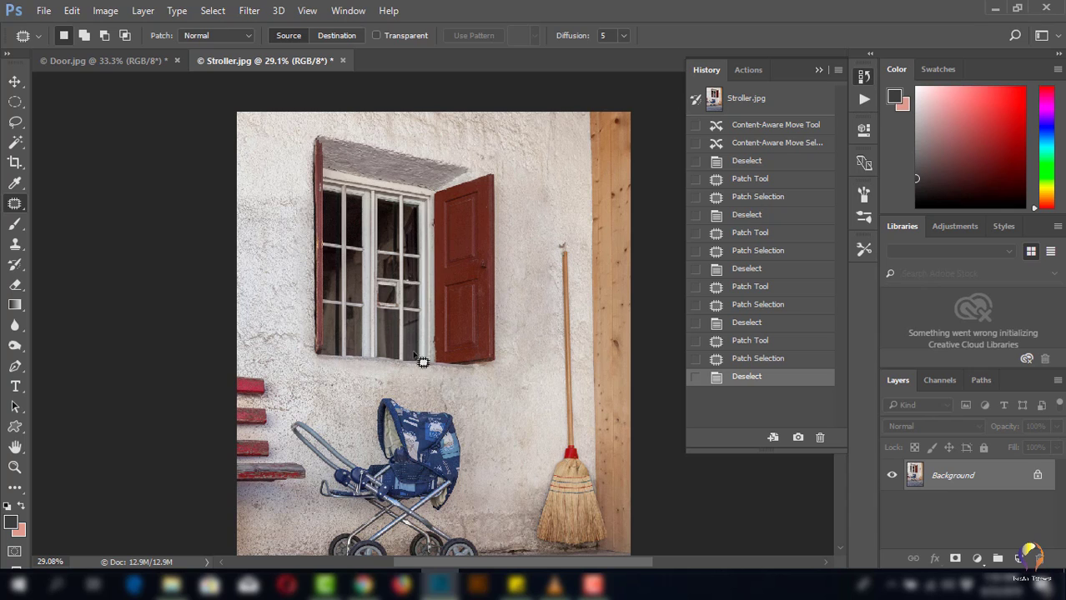
# - Patch over the red bench with clean wall texture and deselect
pyautogui.scroll(1, 464, 392)
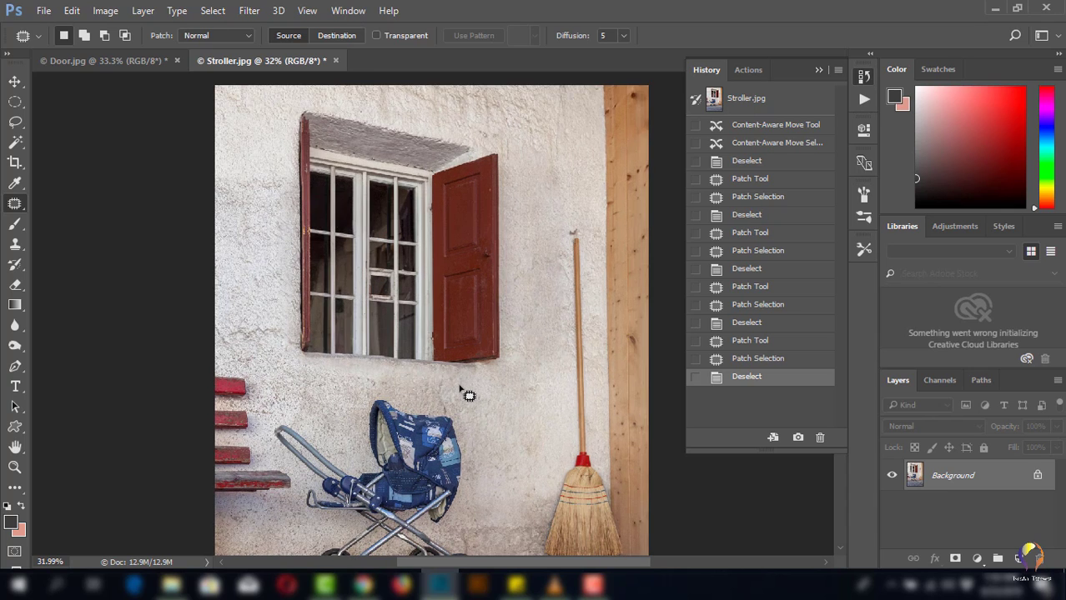
pyautogui.scroll(-2, 464, 392)
pyautogui.scroll(1, 441, 349)
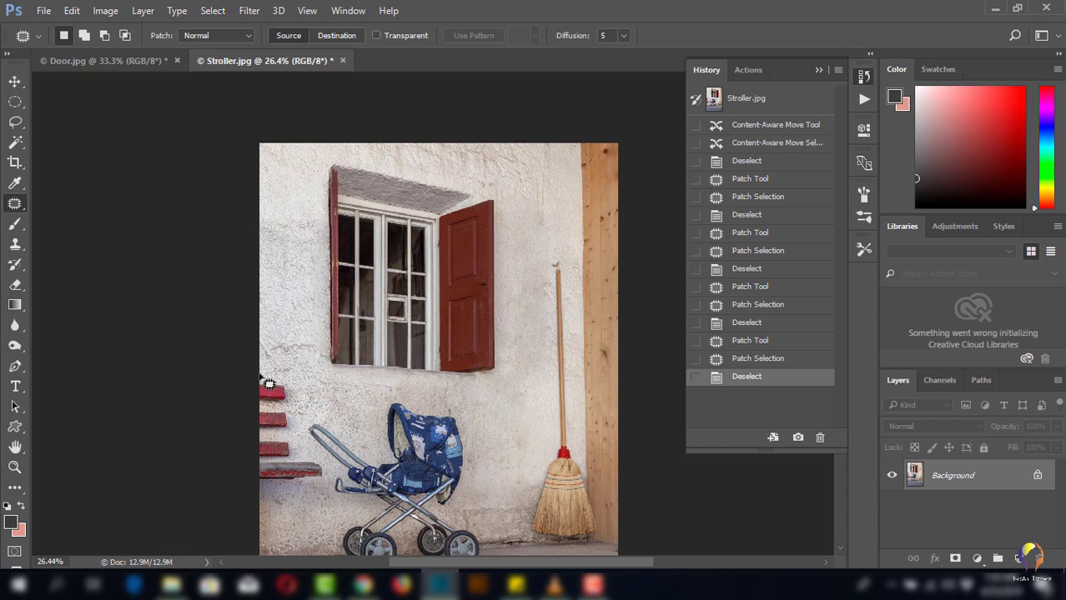
pyautogui.moveTo(268, 384)
pyautogui.mouseDown()
pyautogui.moveTo(300, 405)
pyautogui.moveTo(298, 450)
pyautogui.mouseUp()
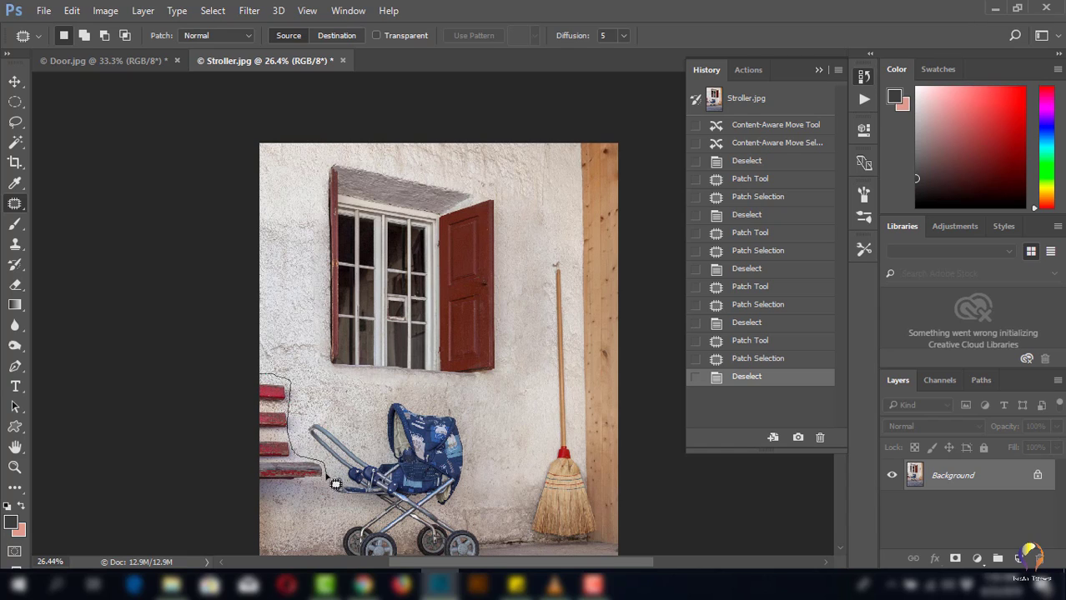
pyautogui.moveTo(334, 484)
pyautogui.mouseDown()
pyautogui.moveTo(297, 510)
pyautogui.moveTo(273, 511)
pyautogui.moveTo(249, 487)
pyautogui.moveTo(275, 342)
pyautogui.mouseUp()
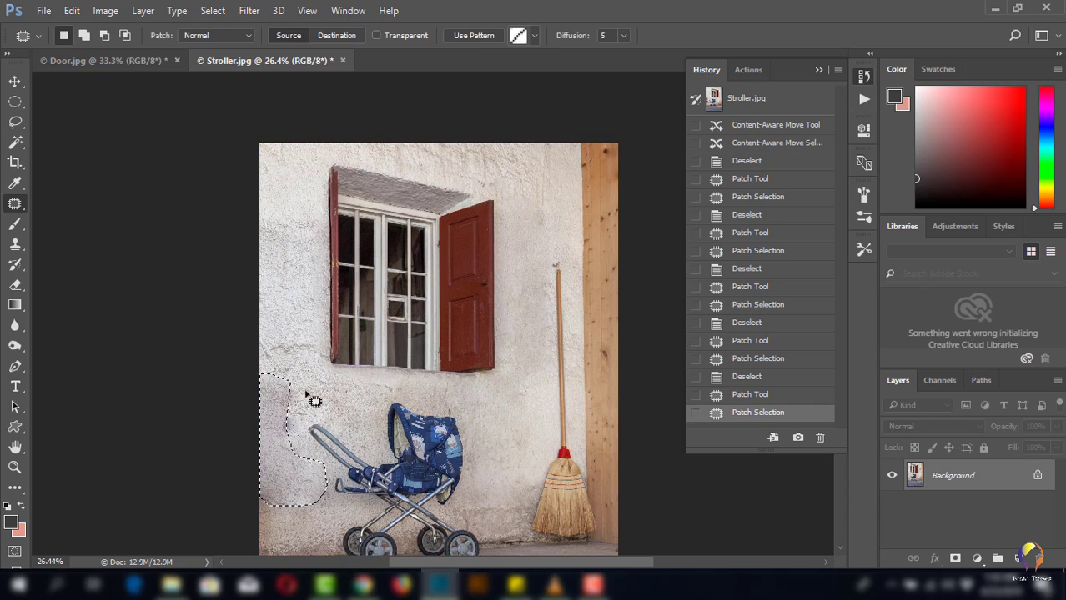
pyautogui.hotkey('ctrl', 'd')
# - Patch the three leftover bench traces left of the stroller, deselecting after each
pyautogui.moveTo(288, 407)
pyautogui.mouseDown()
pyautogui.moveTo(269, 433)
pyautogui.moveTo(281, 438)
pyautogui.moveTo(297, 395)
pyautogui.moveTo(267, 385)
pyautogui.moveTo(310, 417)
pyautogui.mouseUp()
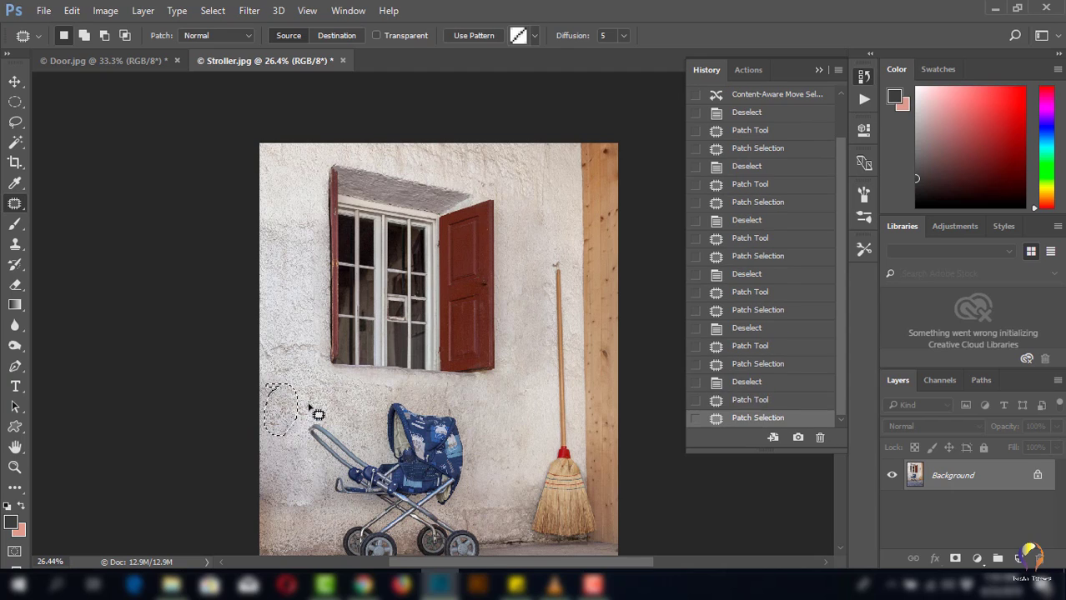
pyautogui.hotkey('ctrl', 'd')
pyautogui.moveTo(264, 492)
pyautogui.mouseDown()
pyautogui.moveTo(328, 511)
pyautogui.moveTo(318, 474)
pyautogui.moveTo(286, 470)
pyautogui.moveTo(260, 497)
pyautogui.moveTo(290, 520)
pyautogui.moveTo(269, 465)
pyautogui.moveTo(281, 445)
pyautogui.moveTo(297, 463)
pyautogui.moveTo(308, 454)
pyautogui.moveTo(286, 420)
pyautogui.moveTo(281, 447)
pyautogui.moveTo(298, 404)
pyautogui.mouseUp()
pyautogui.hotkey('ctrl', 'd')
pyautogui.hotkey('ctrl', 'd')
pyautogui.moveTo(310, 454)
pyautogui.mouseDown()
pyautogui.moveTo(296, 467)
pyautogui.moveTo(309, 496)
pyautogui.moveTo(314, 481)
pyautogui.moveTo(309, 467)
pyautogui.moveTo(300, 502)
pyautogui.mouseUp()
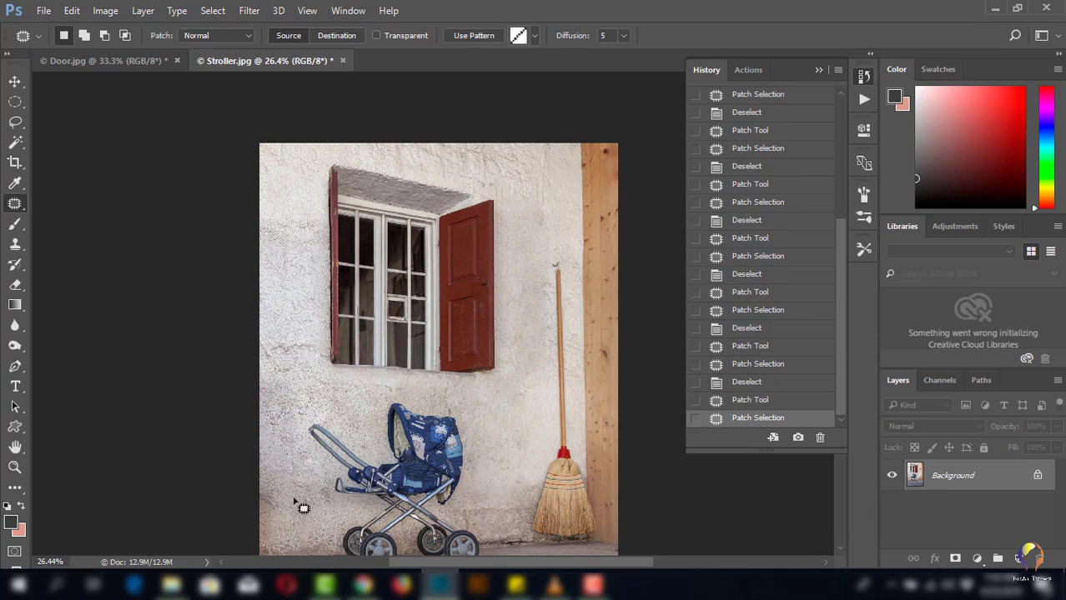
pyautogui.hotkey('ctrl', 'd')
pyautogui.scroll(1, 517, 489)
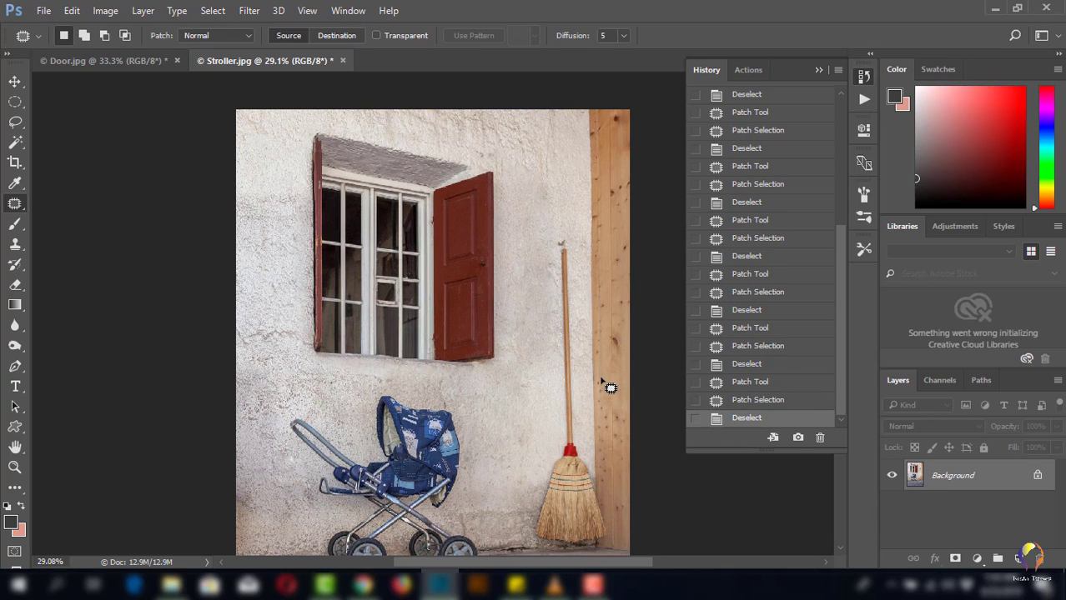
pyautogui.scroll(-1, 608, 386)
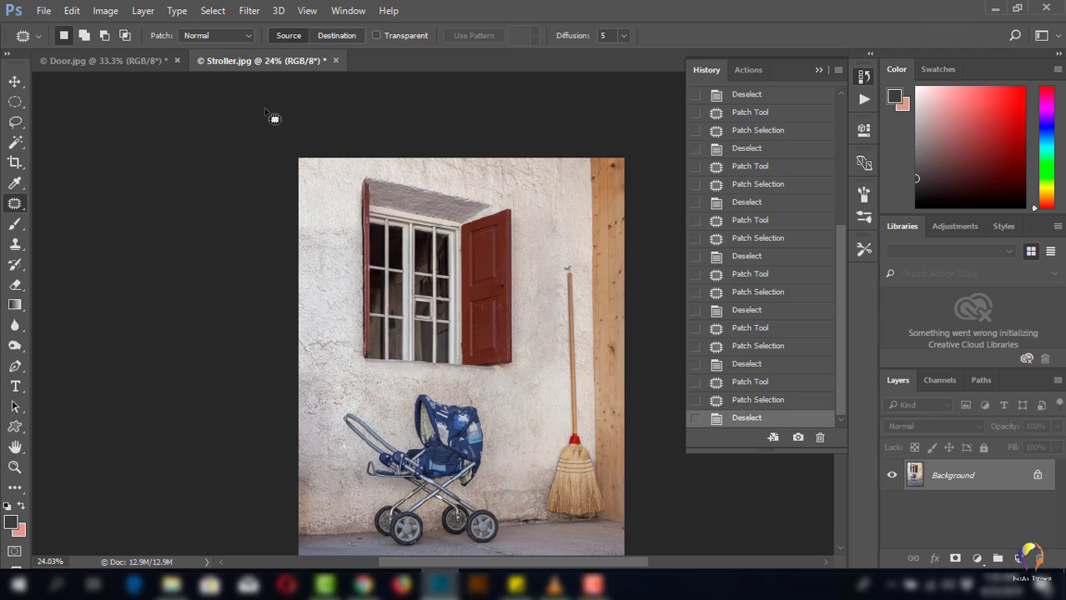
pyautogui.click(138, 62)
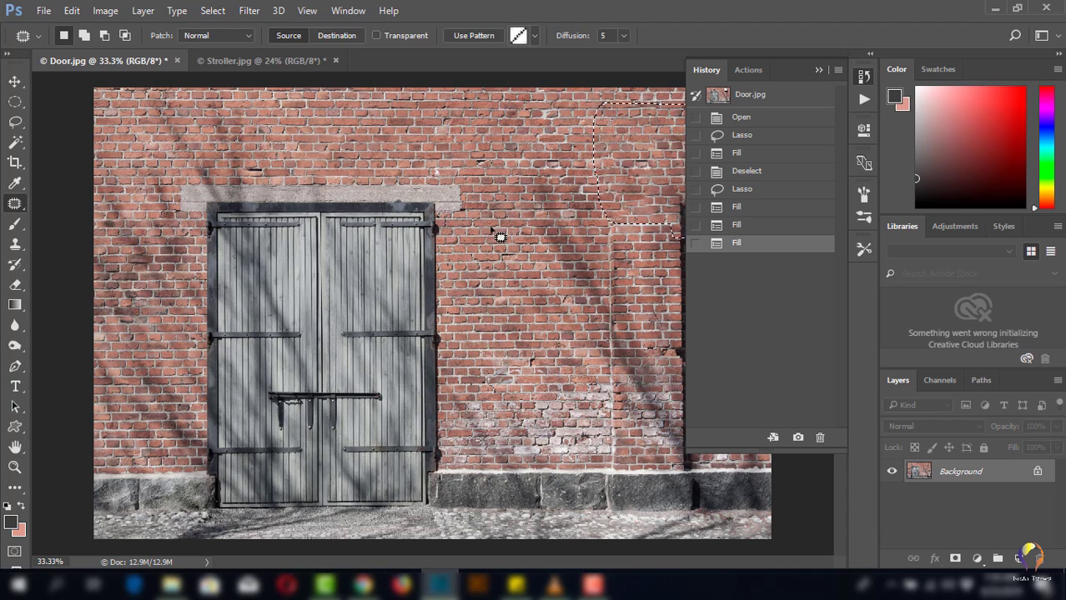
pyautogui.click(228, 65)
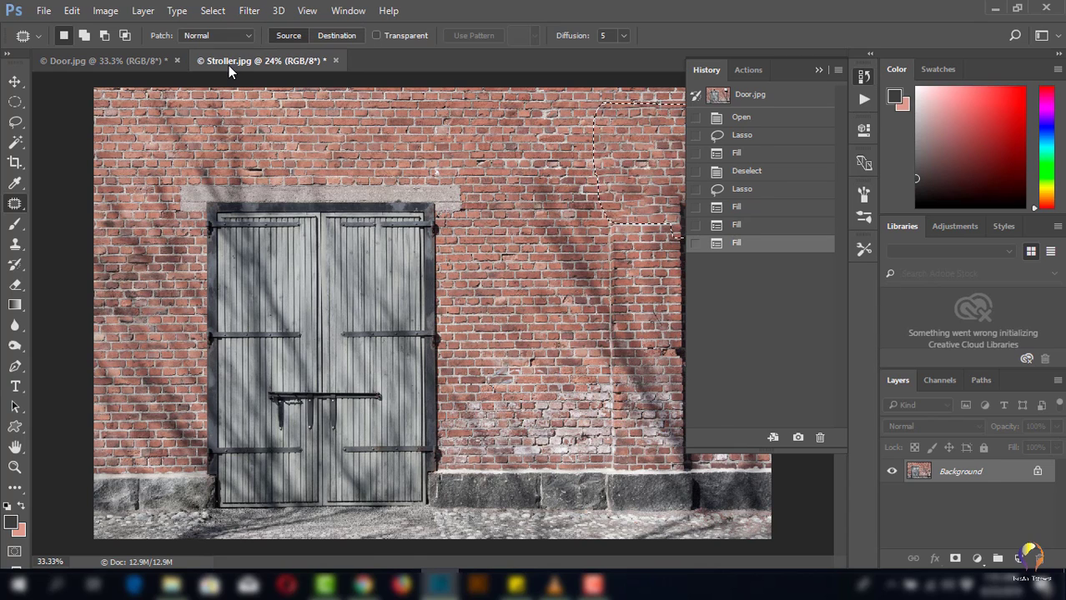